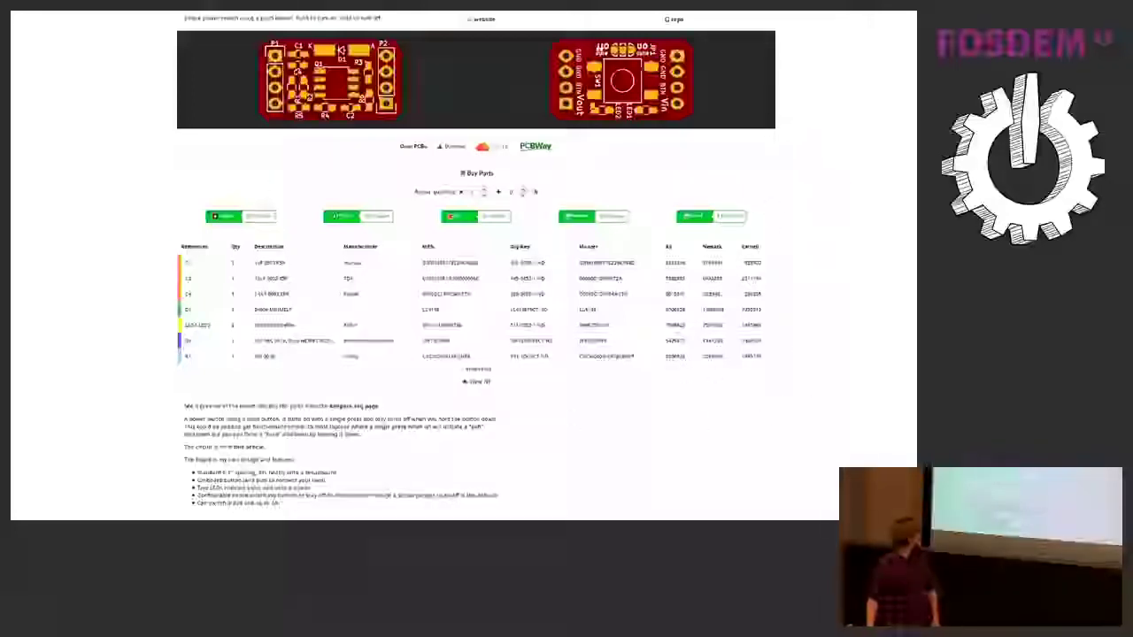
Scroll up in the Buy Parts table to bring up a part's Octopart card.
{"action": "scroll", "coordinate": [655, 443], "scroll_direction": "up", "scroll_amount": 3, "text": "ctrl"}
{"action": "mouse_move", "coordinate": [475, 397]}
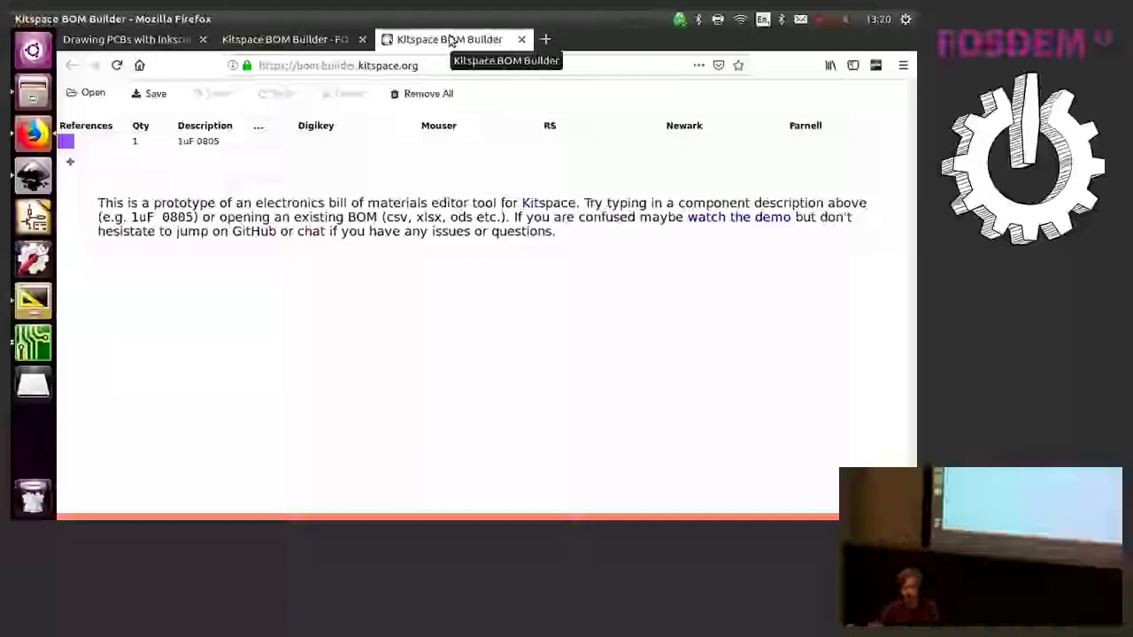
Clear the 1uF 0805 row's description, then reload the BOM Builder page.
{"action": "left_click", "coordinate": [317, 66]}
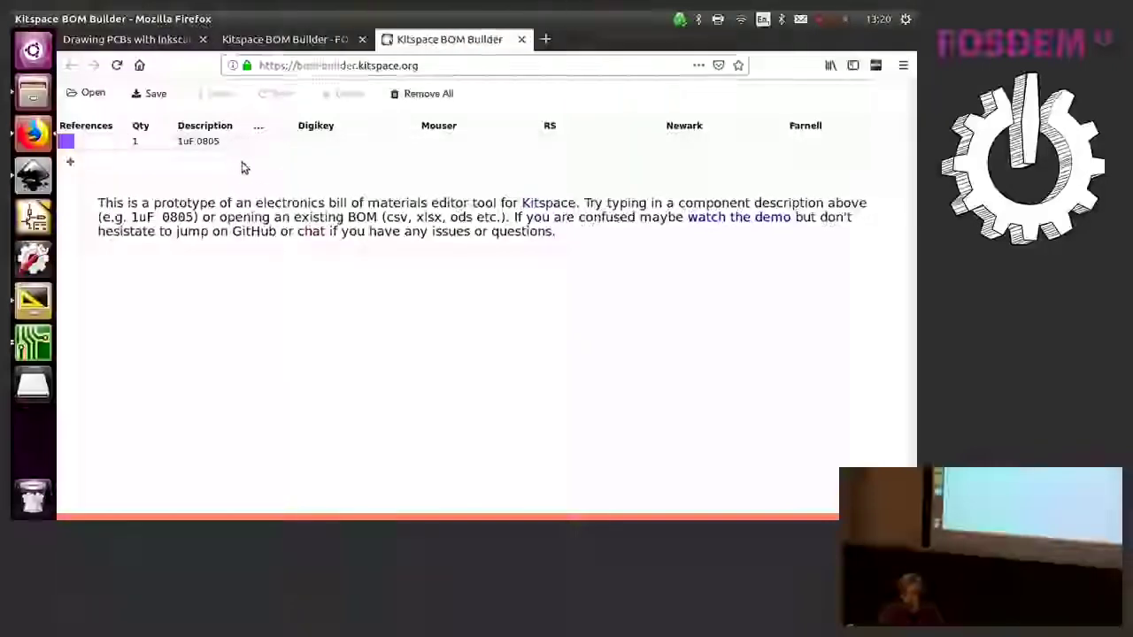
{"action": "left_click", "coordinate": [235, 142]}
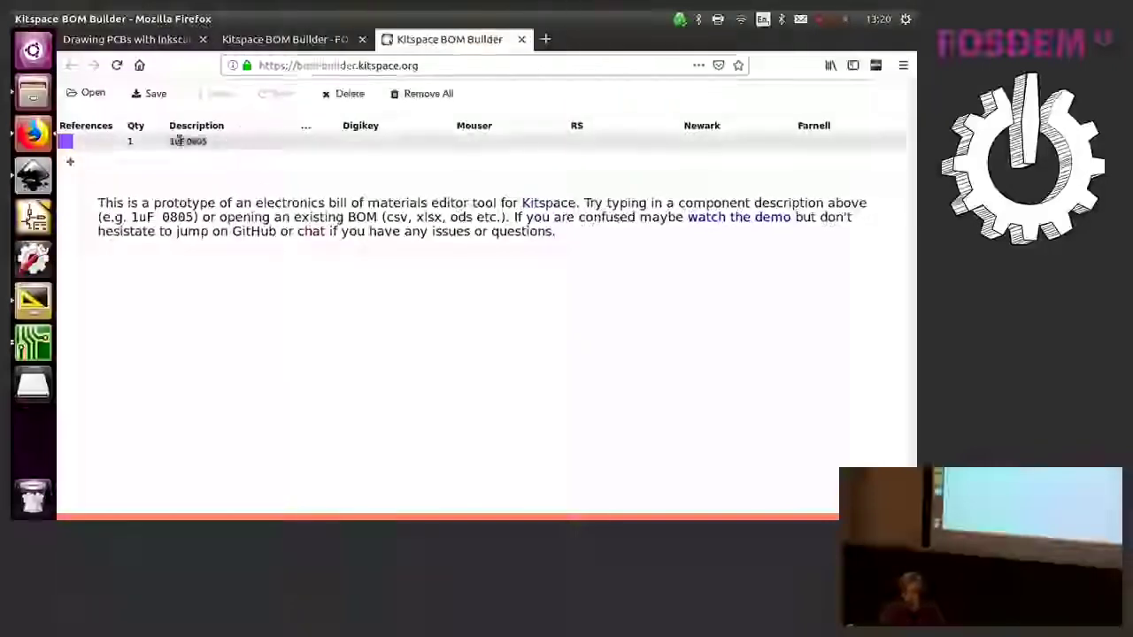
{"action": "key", "text": "Return"}
{"action": "key", "text": "BackSpace"}
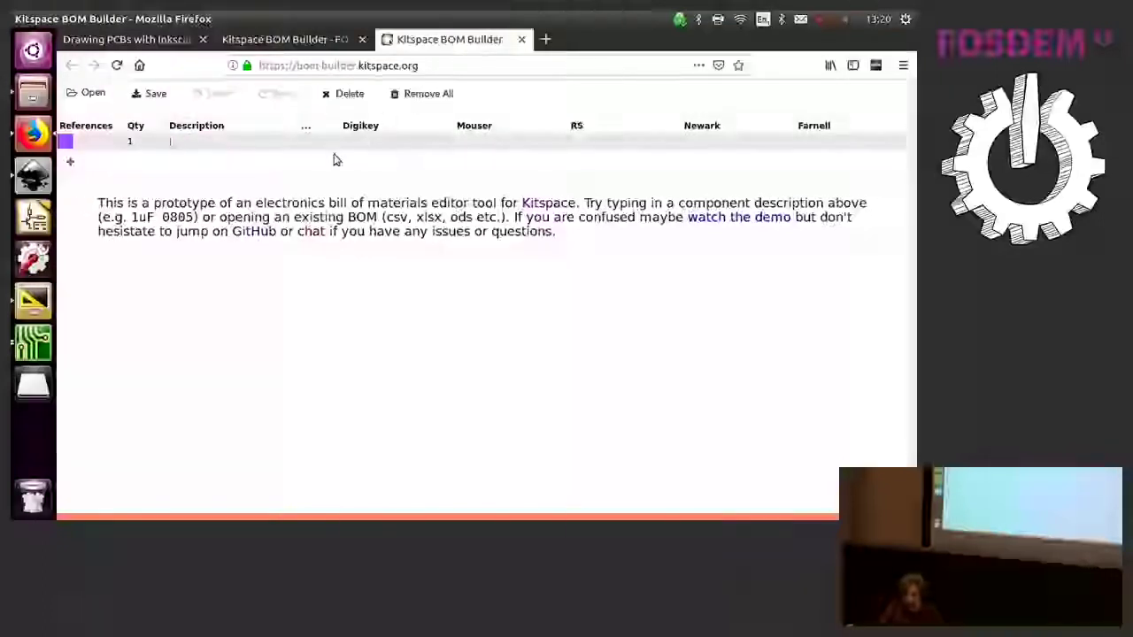
{"action": "left_click", "coordinate": [358, 131]}
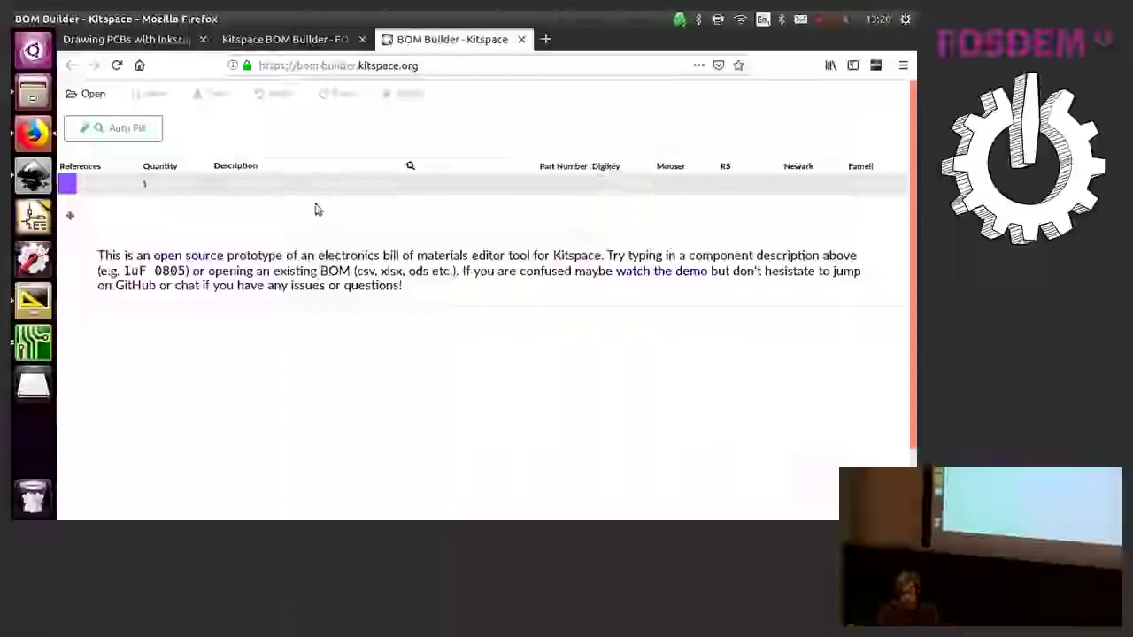
Load ruler.kicad_pcb into the BOM and wait past the slow-page warning.
{"action": "left_click", "coordinate": [89, 95]}
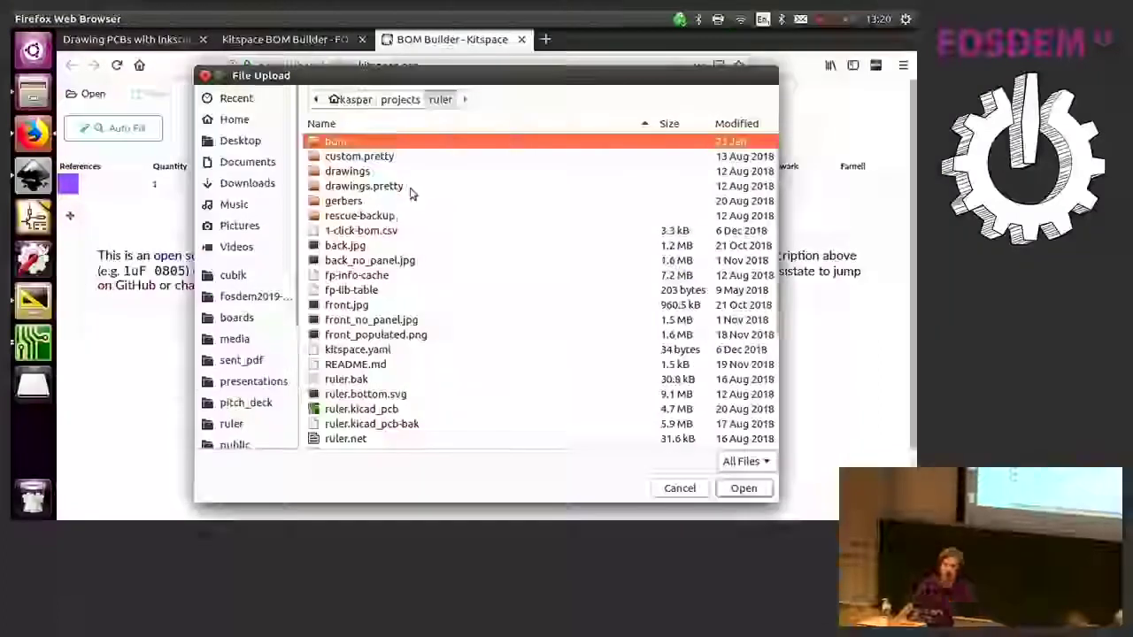
{"action": "scroll", "coordinate": [451, 288], "scroll_direction": "down", "scroll_amount": 2}
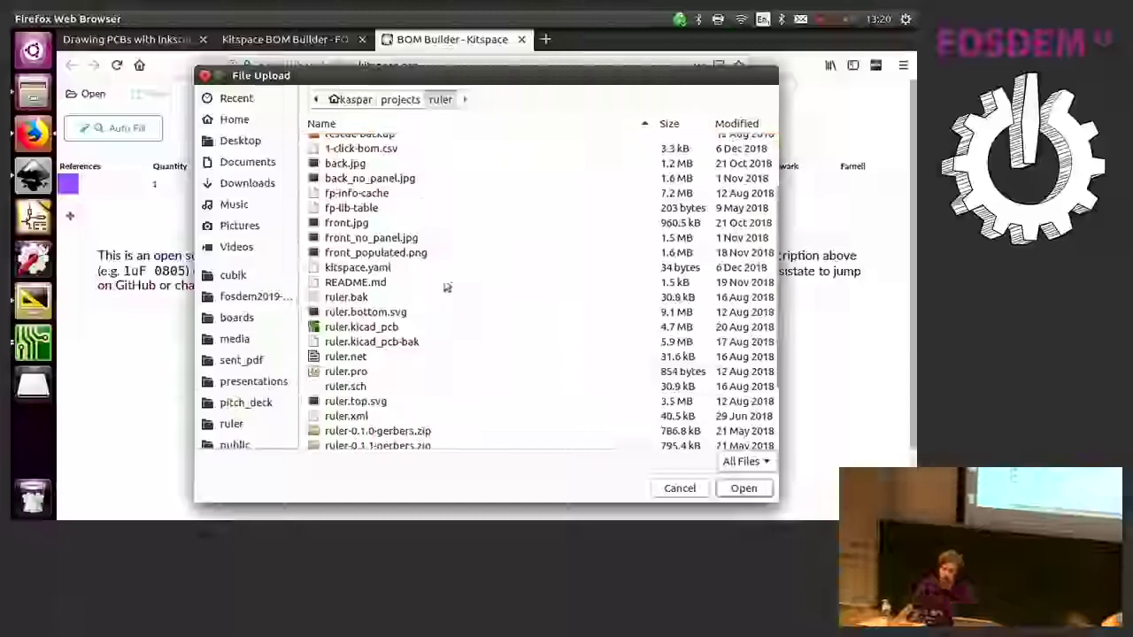
{"action": "scroll", "coordinate": [449, 286], "scroll_direction": "up", "scroll_amount": 2}
{"action": "scroll", "coordinate": [446, 282], "scroll_direction": "down", "scroll_amount": 2}
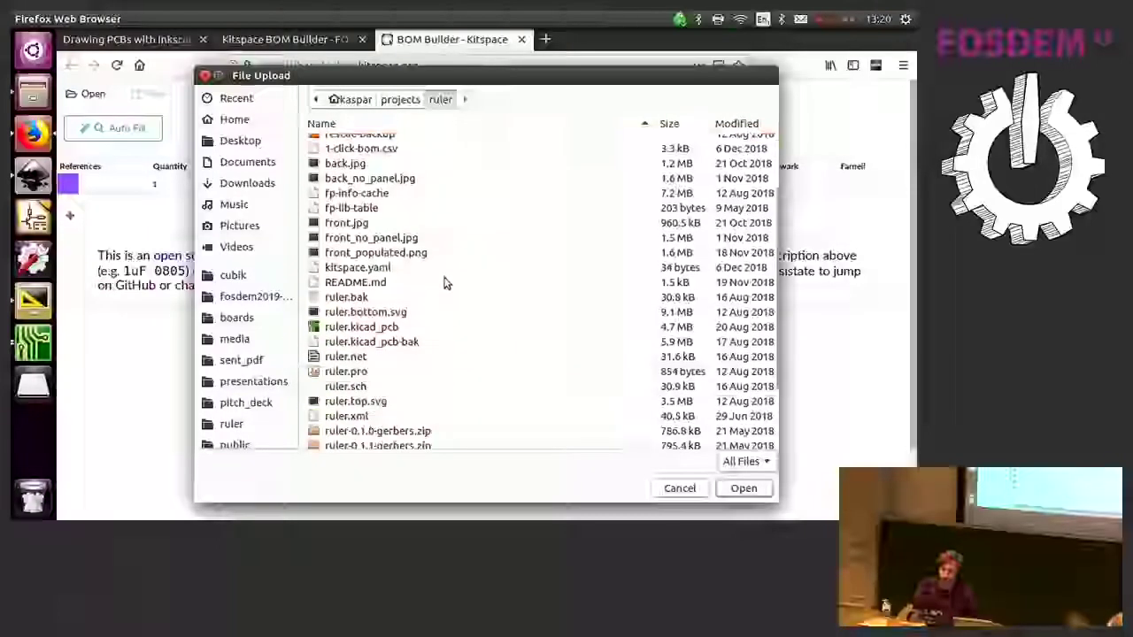
{"action": "left_click", "coordinate": [365, 328]}
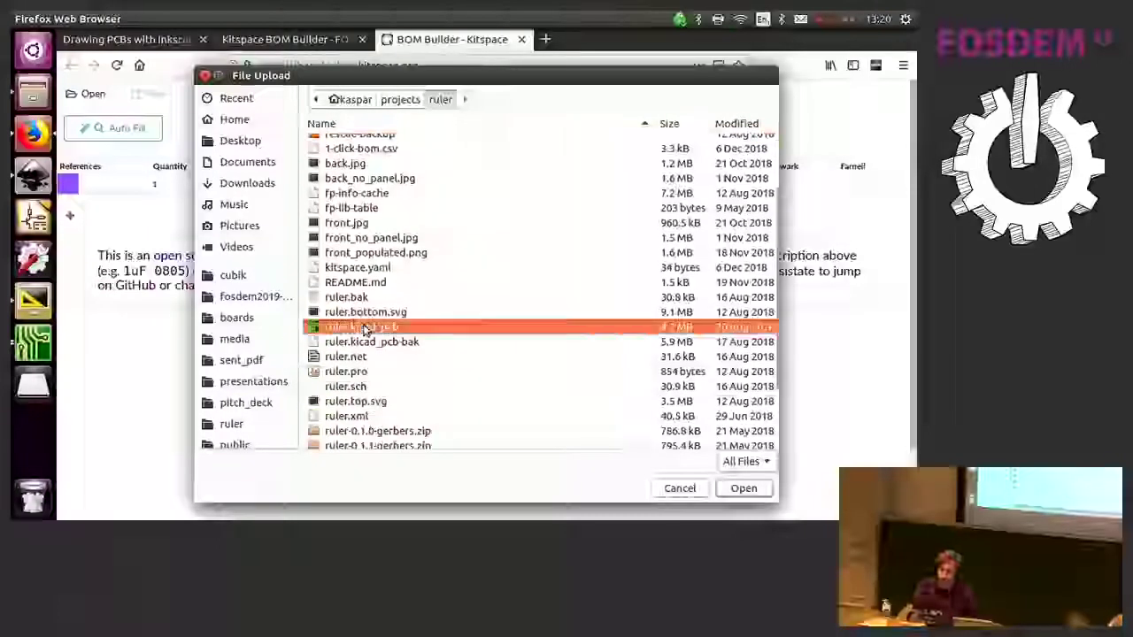
{"action": "double_click", "coordinate": [366, 328]}
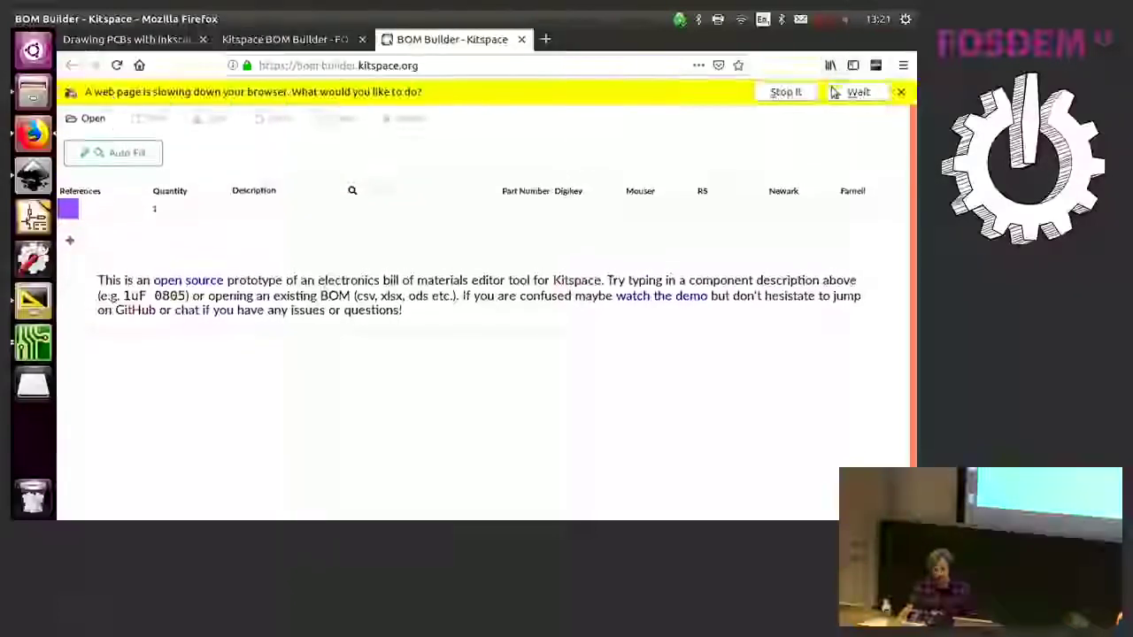
{"action": "left_click", "coordinate": [855, 92]}
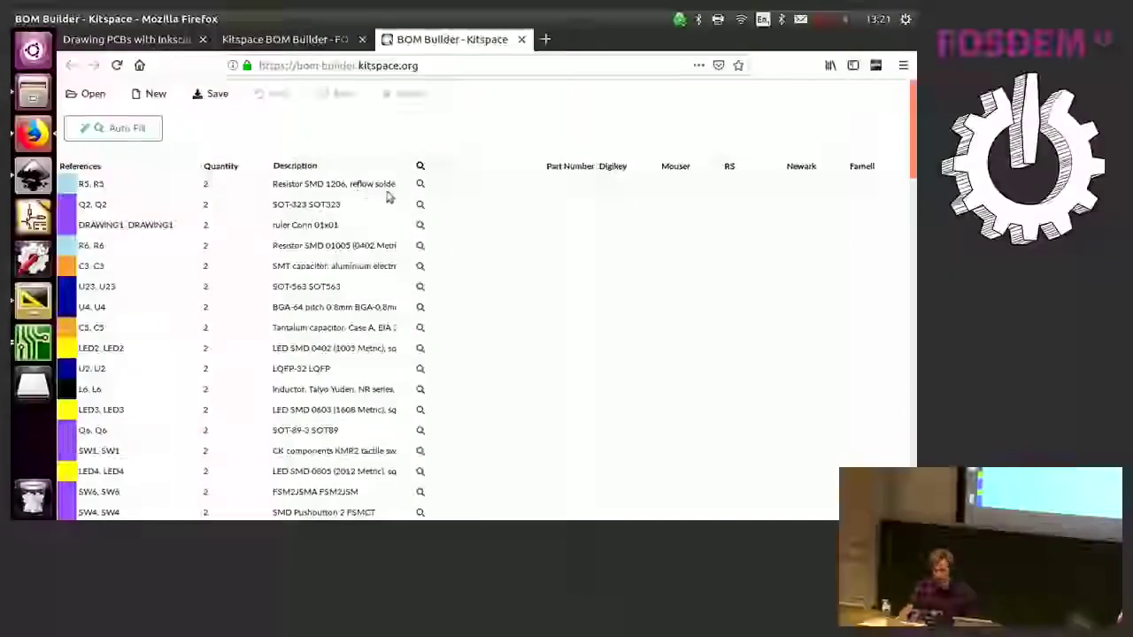
Replace R5's long description with '1206 1k'.
{"action": "left_click", "coordinate": [337, 184]}
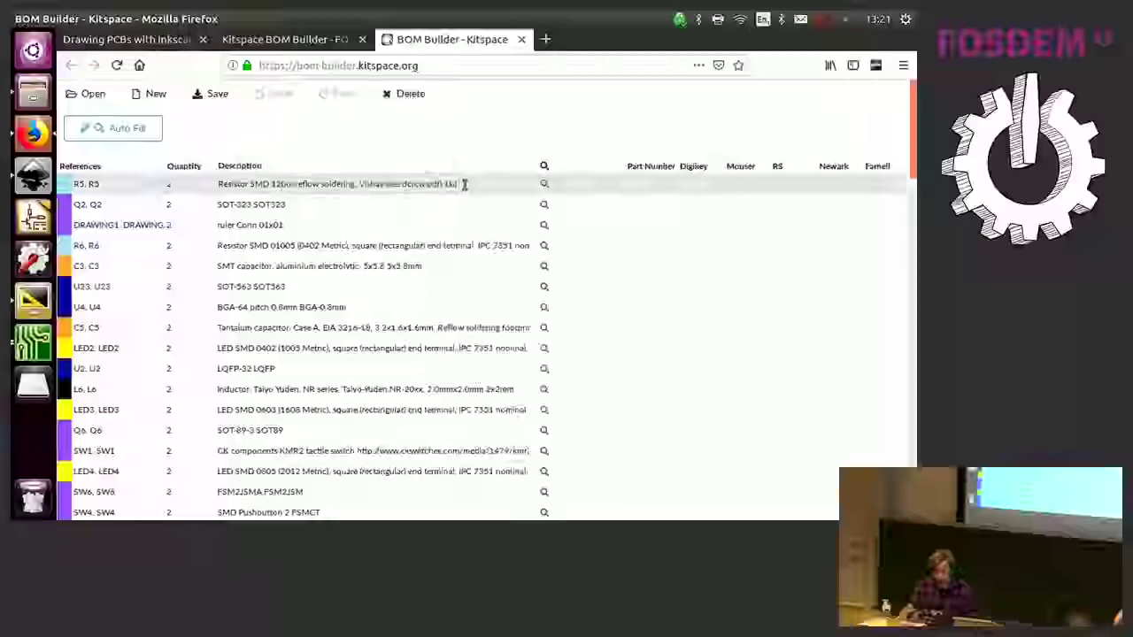
{"action": "left_click_drag", "start_coordinate": [465, 184], "coordinate": [236, 177]}
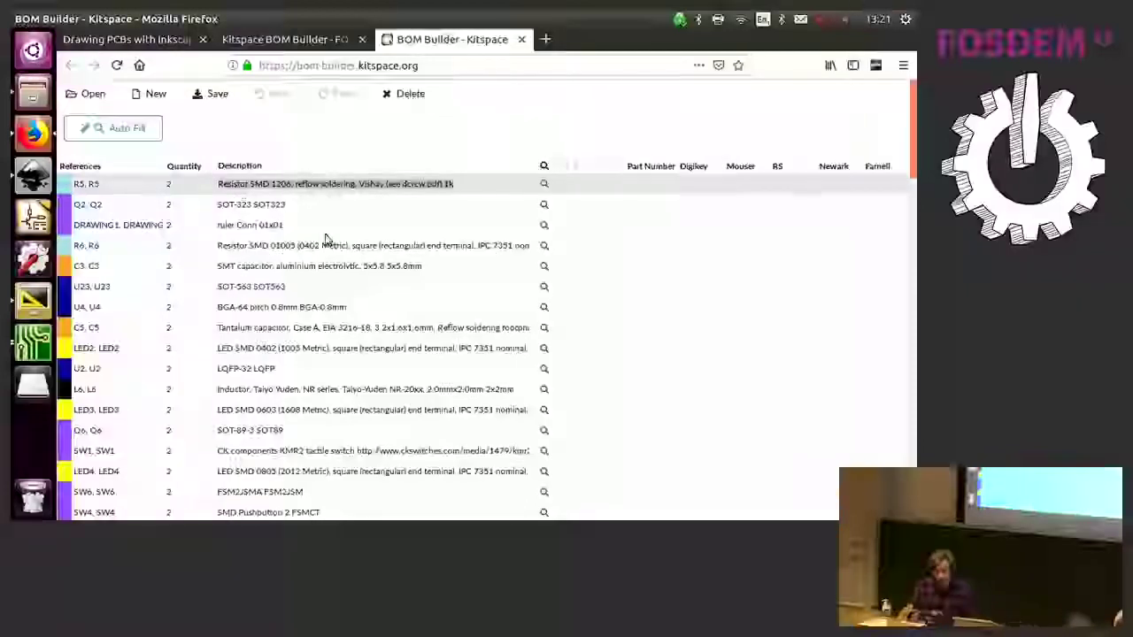
{"action": "type", "text": "12"}
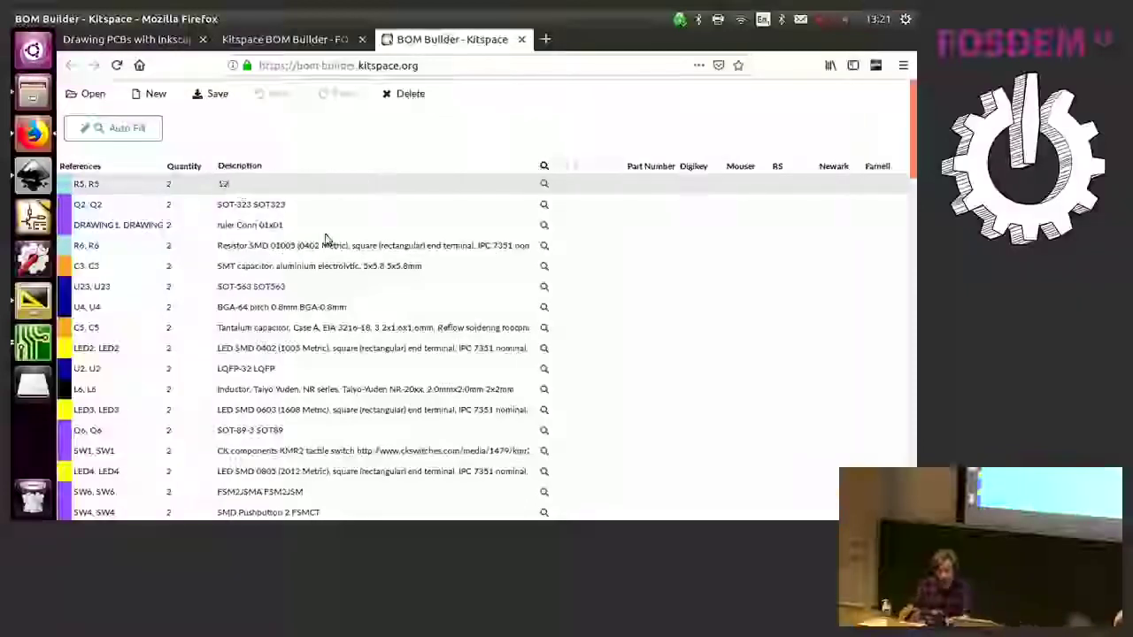
{"action": "type", "text": "9l0ohm"}
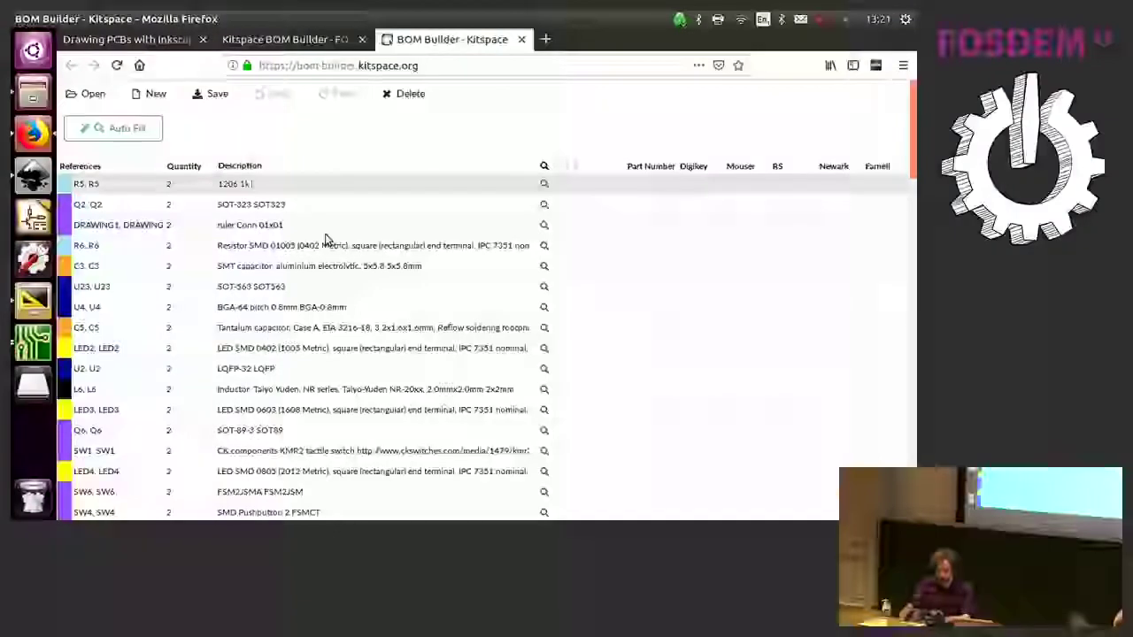
{"action": "left_click", "coordinate": [569, 184]}
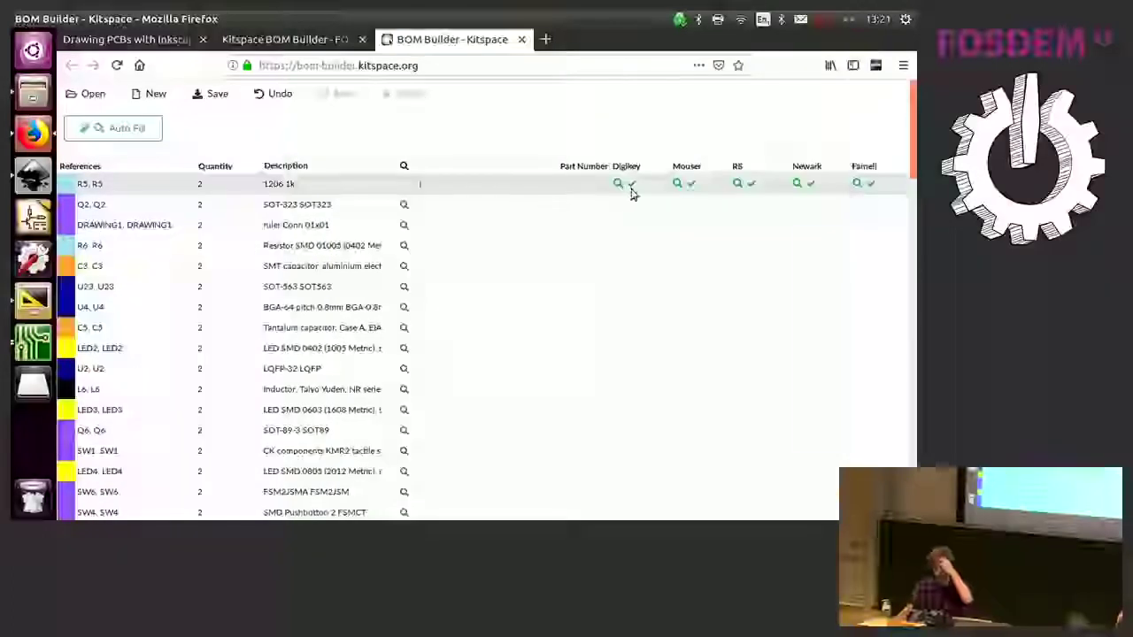
Choose Digikey part 311-1.00KFRCT-ND for R5 and compare the Vishay and Panasonic matches.
{"action": "left_click", "coordinate": [631, 188]}
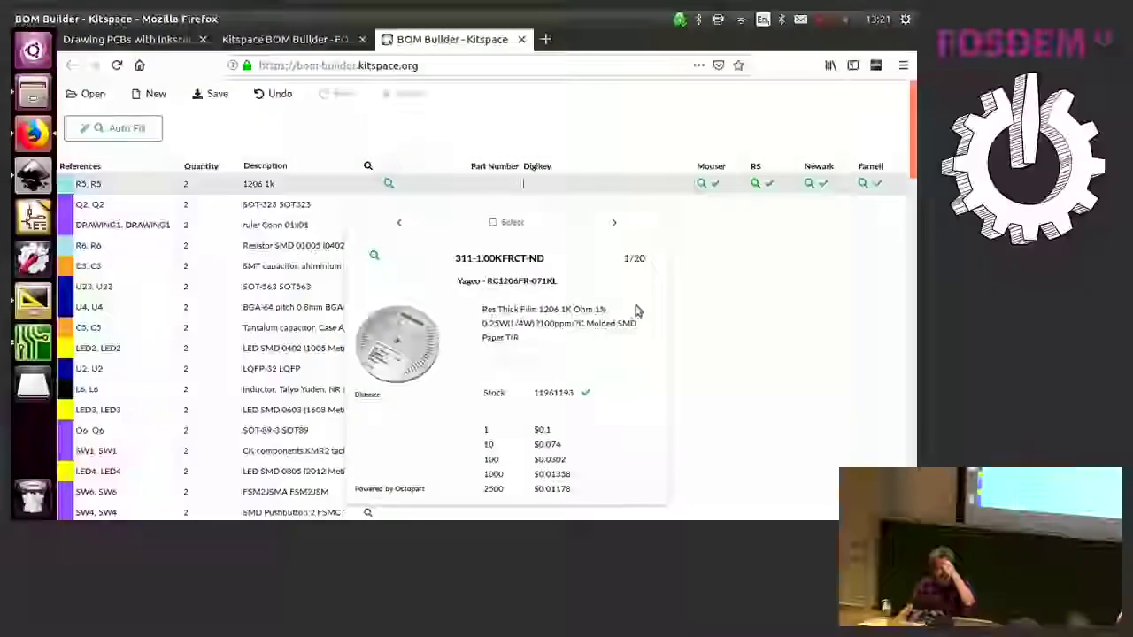
{"action": "left_click", "coordinate": [493, 224]}
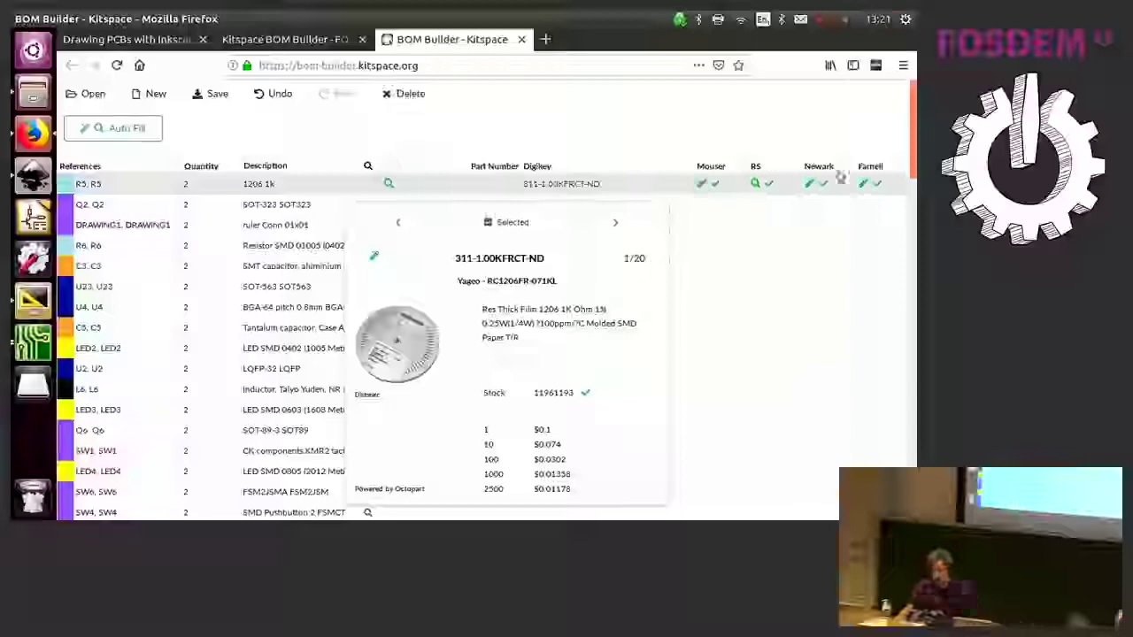
{"action": "left_click", "coordinate": [855, 182]}
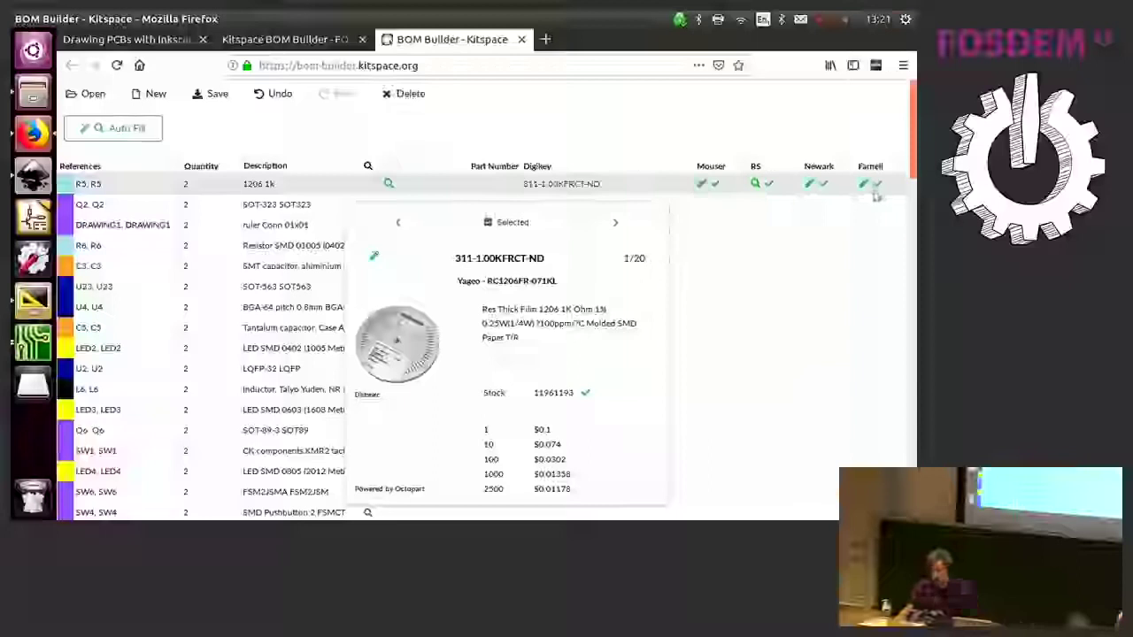
{"action": "left_click", "coordinate": [440, 192]}
{"action": "left_click", "coordinate": [541, 229]}
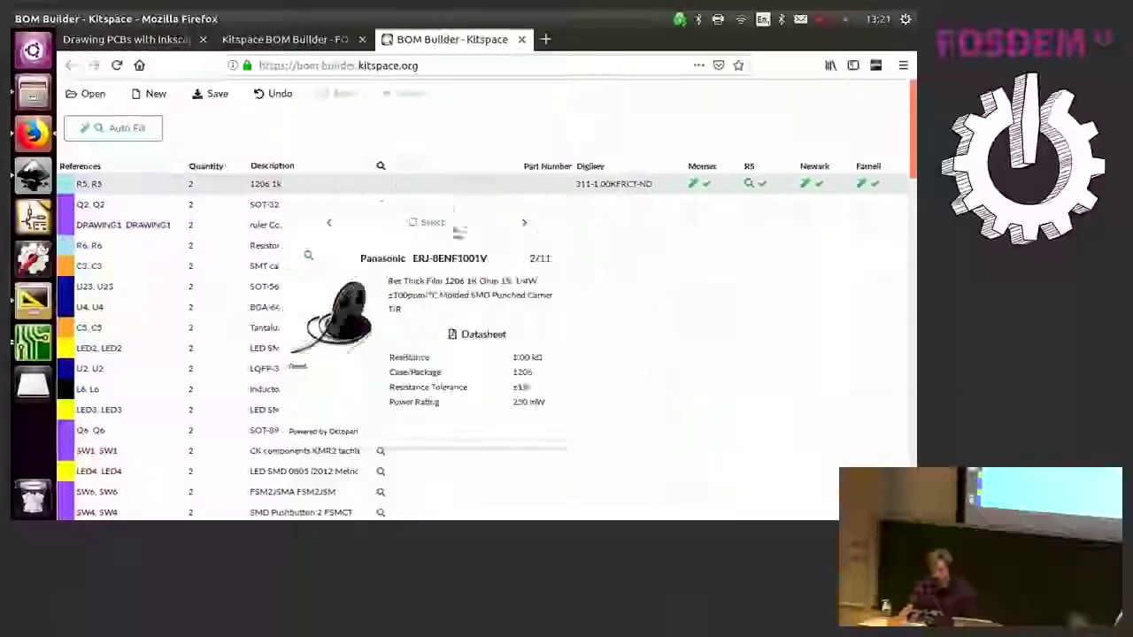
{"action": "left_click", "coordinate": [330, 223]}
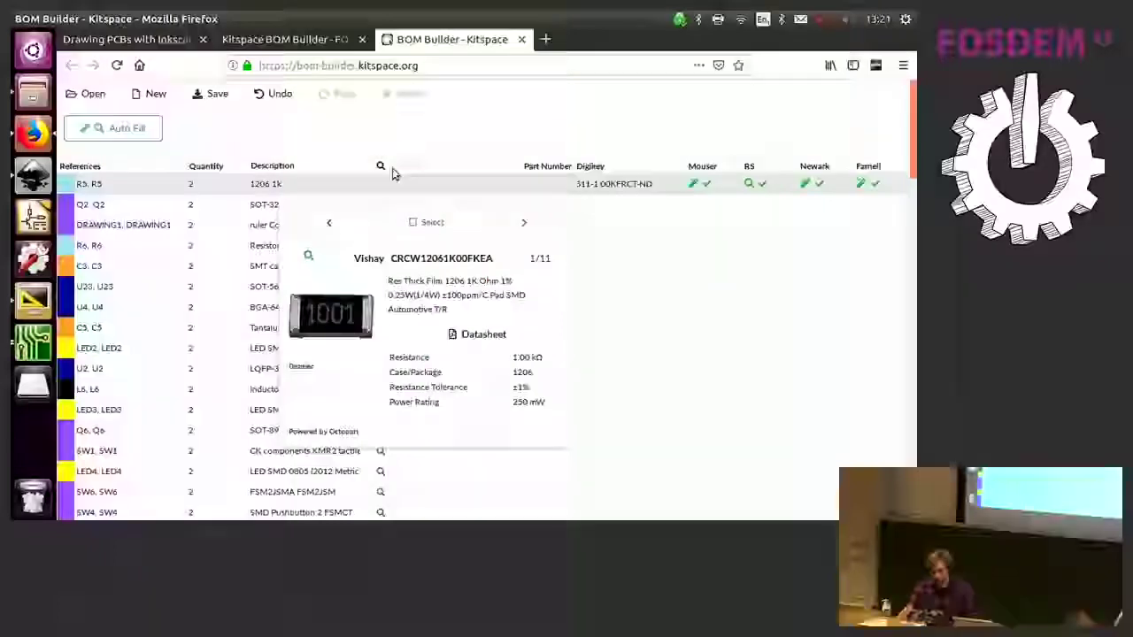
{"action": "left_click", "coordinate": [493, 135]}
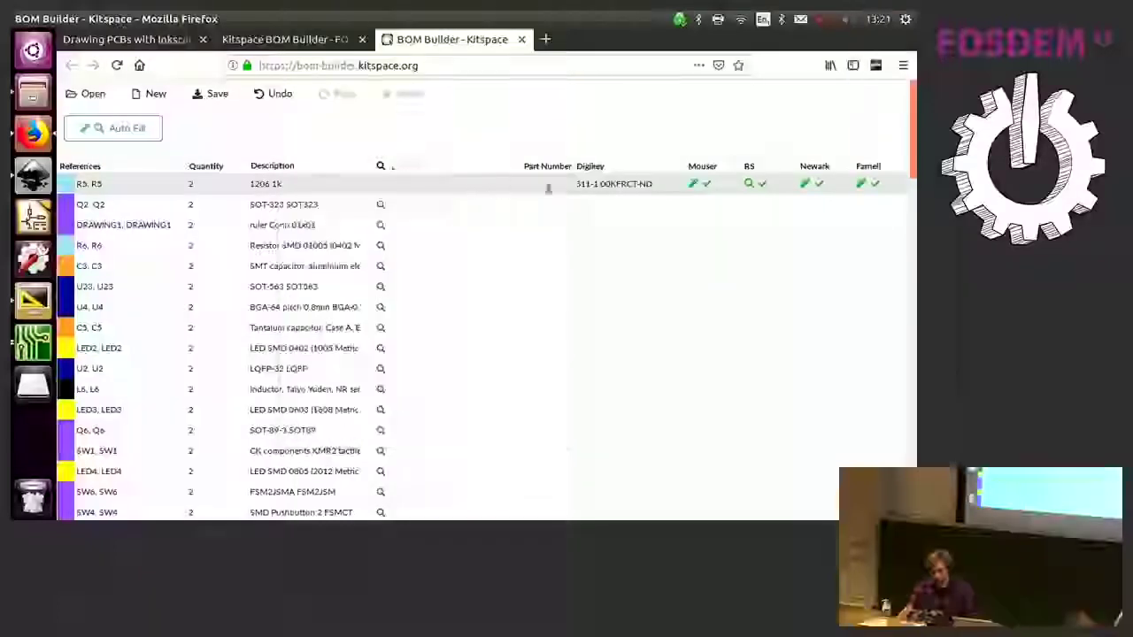
Auto-fill R5's remaining retailer part numbers, then return to the bom-builder.kitspace.org slide.
{"action": "left_click", "coordinate": [722, 193]}
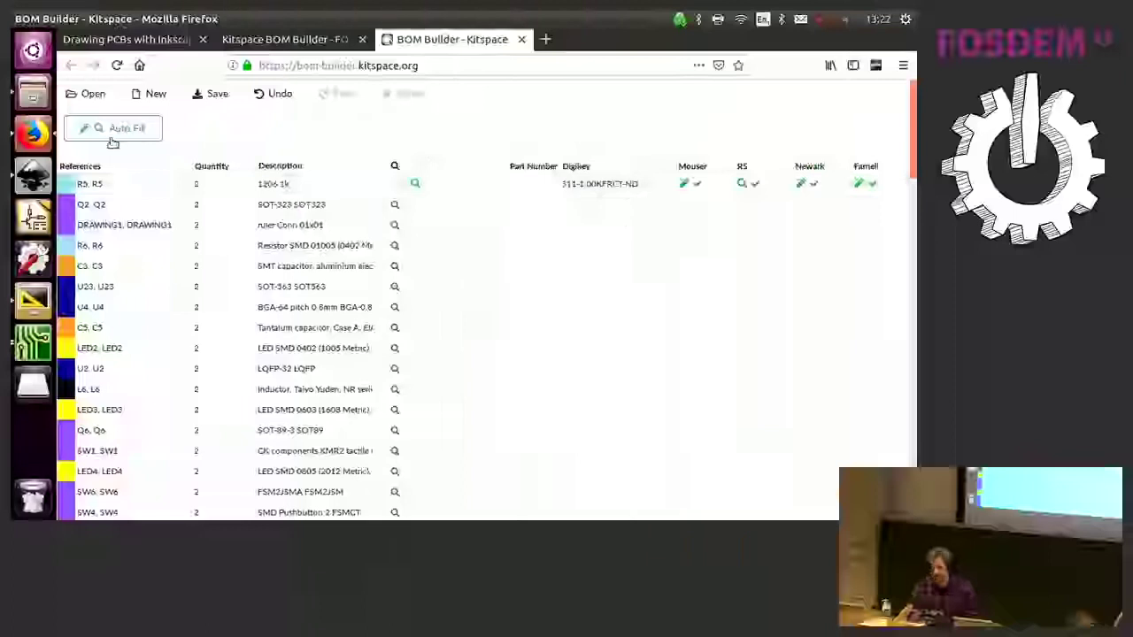
{"action": "left_click", "coordinate": [142, 132]}
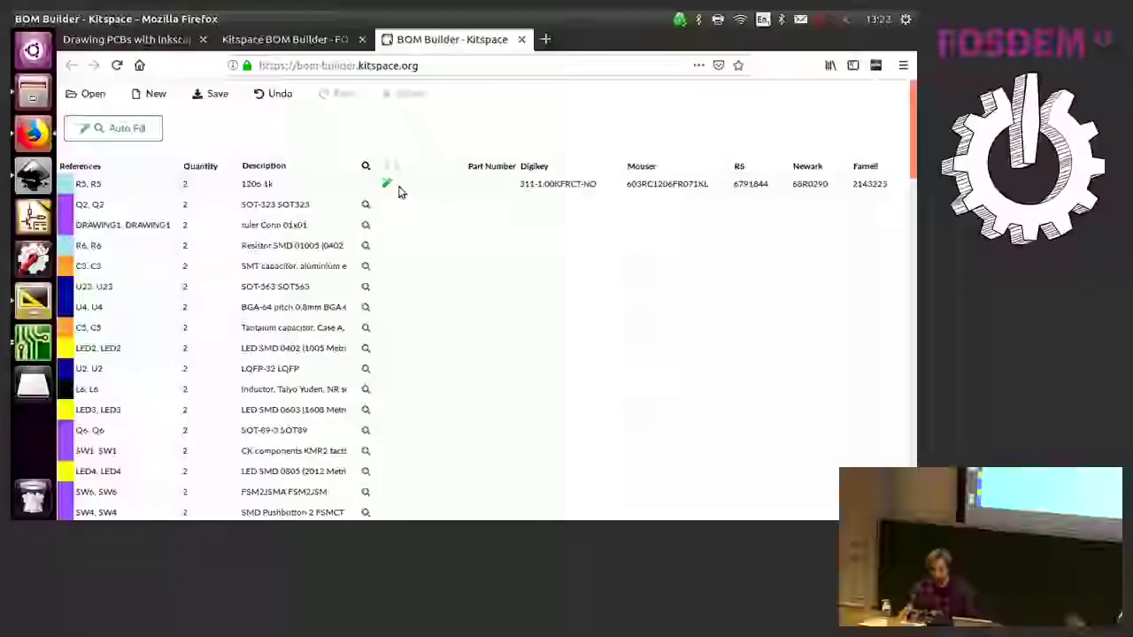
{"action": "left_click", "coordinate": [399, 191]}
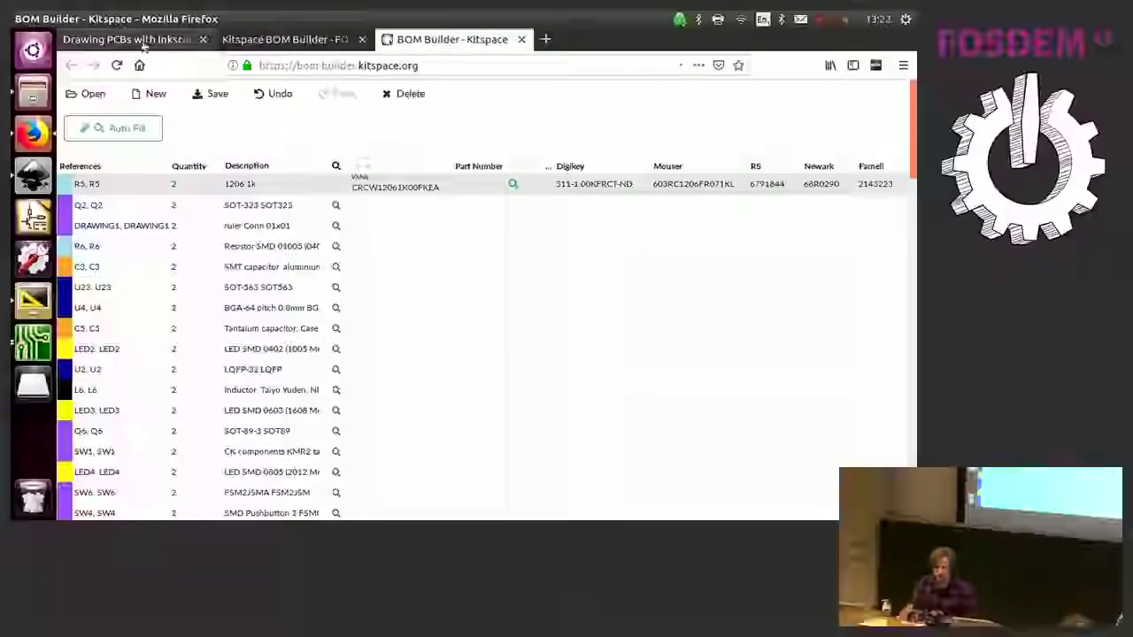
{"action": "left_click", "coordinate": [293, 39]}
{"action": "left_click", "coordinate": [448, 39]}
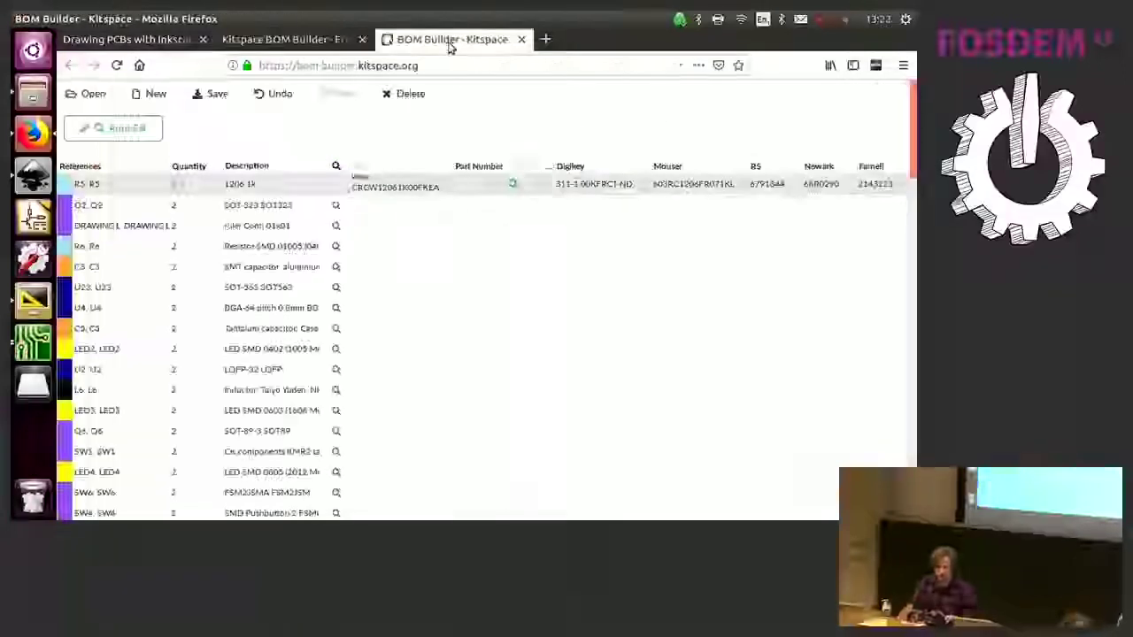
Advance to the Current and Future slide, then bring the BOM Builder table forward.
{"action": "left_click", "coordinate": [301, 39]}
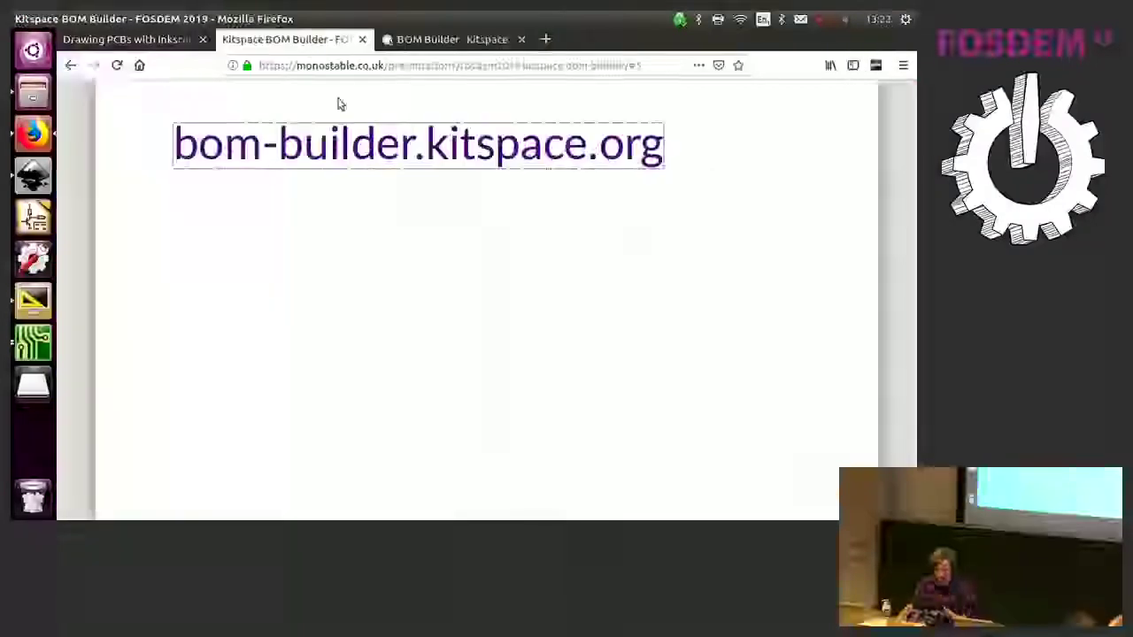
{"action": "left_click", "coordinate": [412, 222]}
{"action": "key", "text": "Right"}
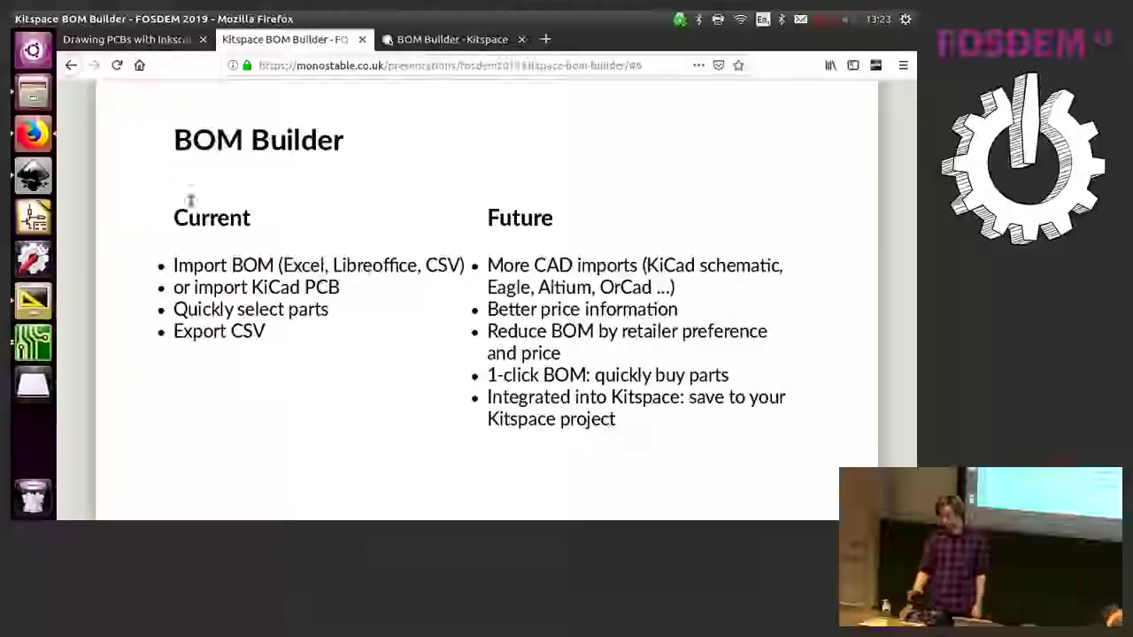
{"action": "left_click", "coordinate": [422, 35]}
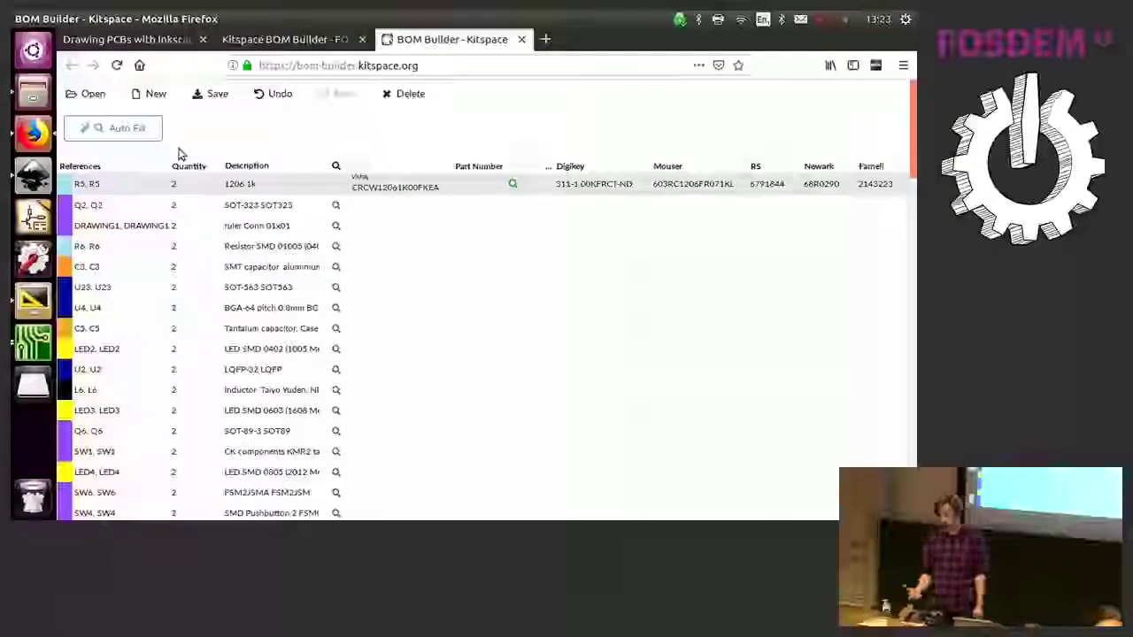
Open and close the 1-click BOM retailer summary, then go back to the slides.
{"action": "left_click", "coordinate": [875, 65]}
{"action": "left_click", "coordinate": [876, 66]}
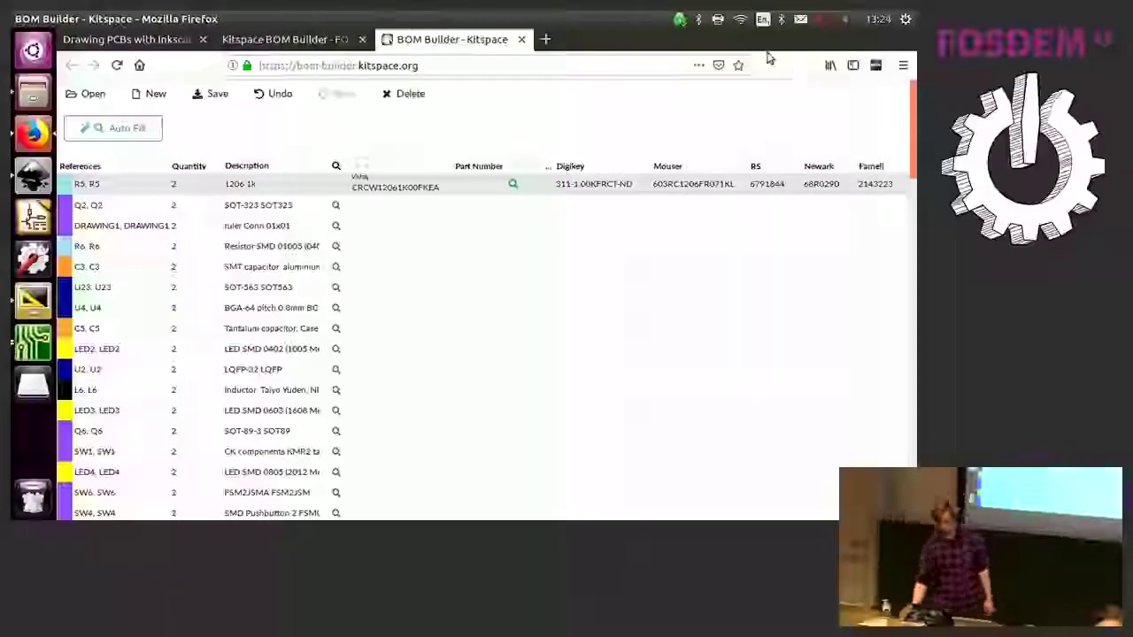
{"action": "left_click", "coordinate": [182, 45]}
Advance to the Architecture slide, glance at the BOM table, and return to it.
{"action": "left_click", "coordinate": [293, 41]}
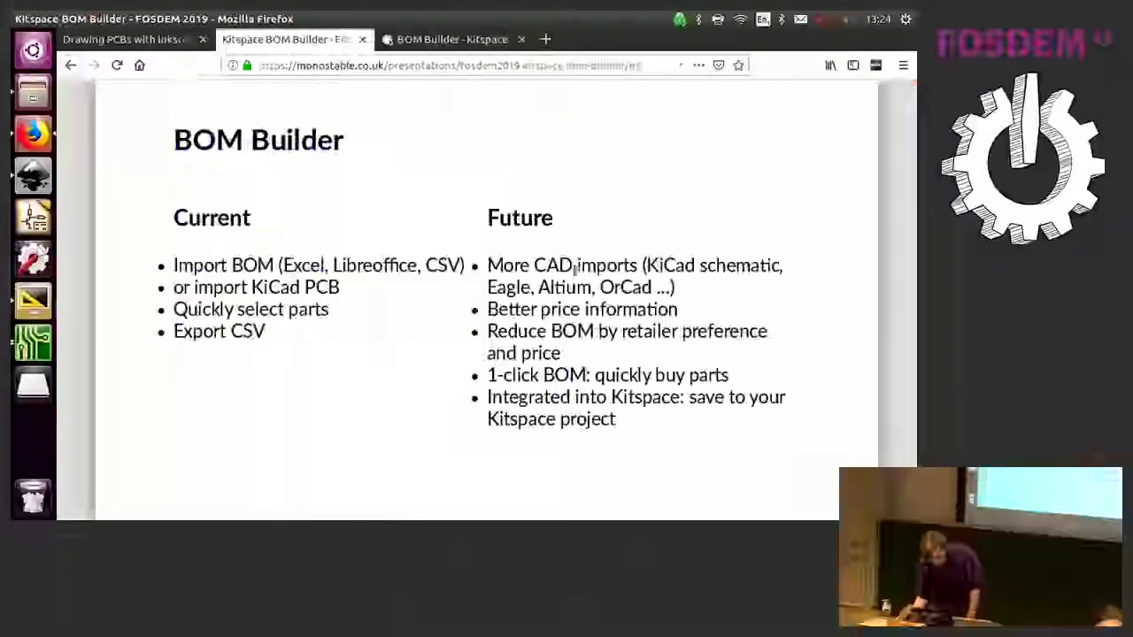
{"action": "key", "text": "Right"}
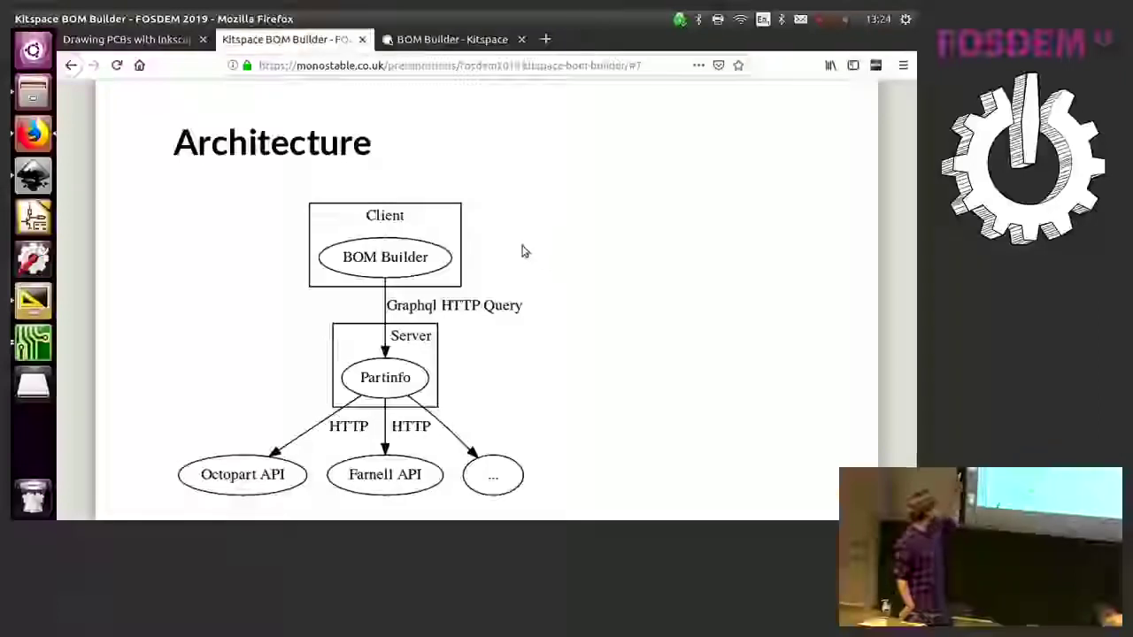
{"action": "left_click", "coordinate": [439, 38]}
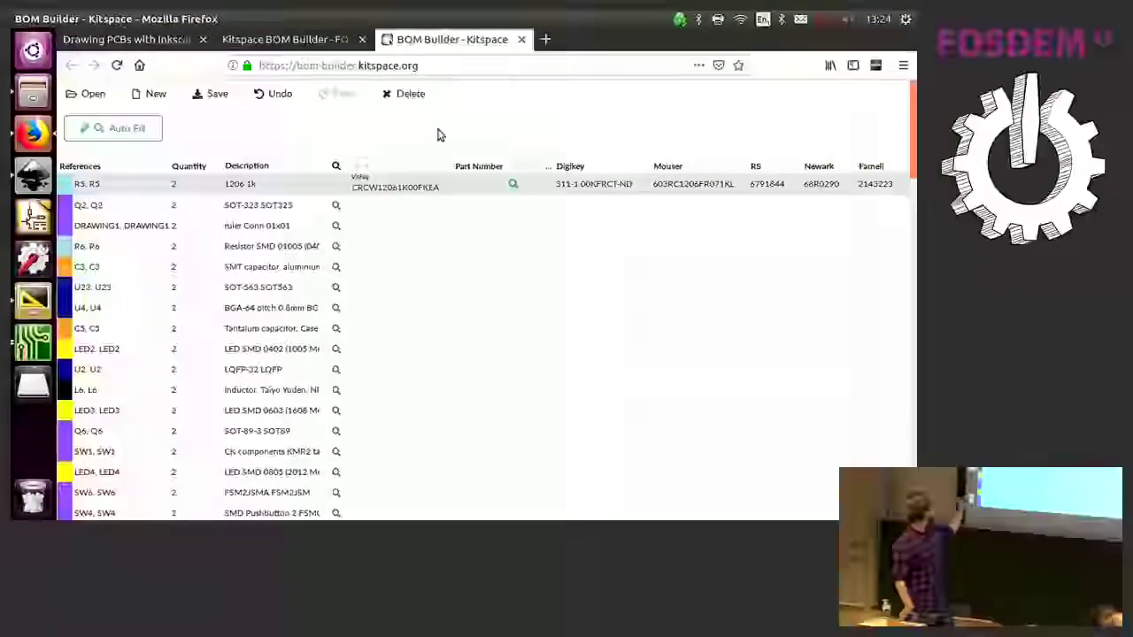
{"action": "left_click", "coordinate": [326, 40]}
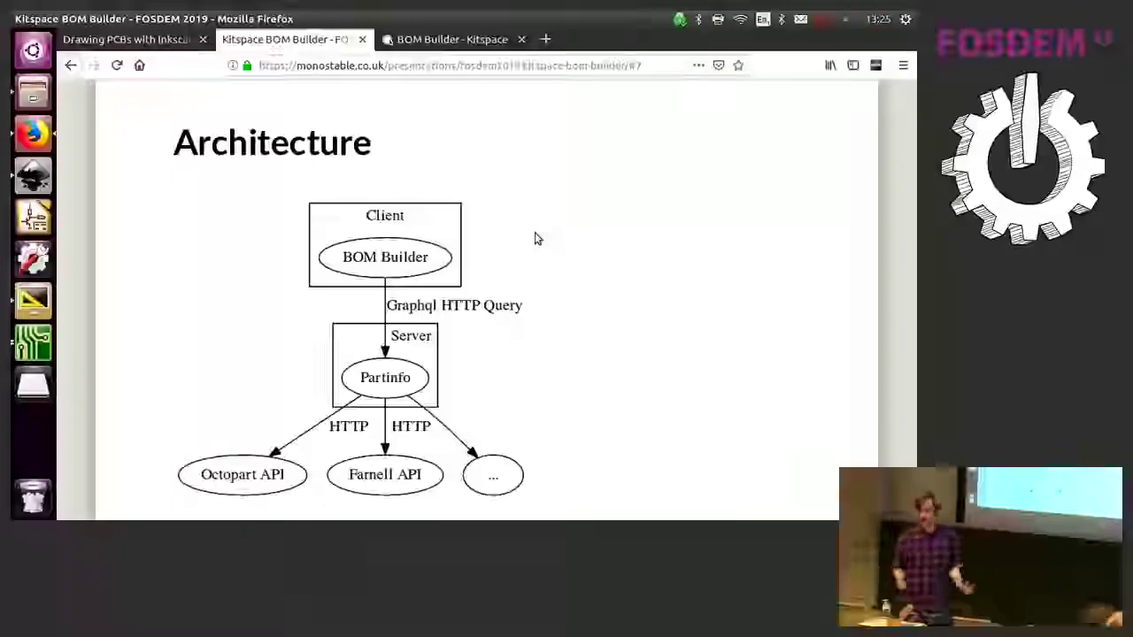
Move past the client-side slide to Partinfo (Server Side), checking the BOM table between them.
{"action": "key", "text": "Right"}
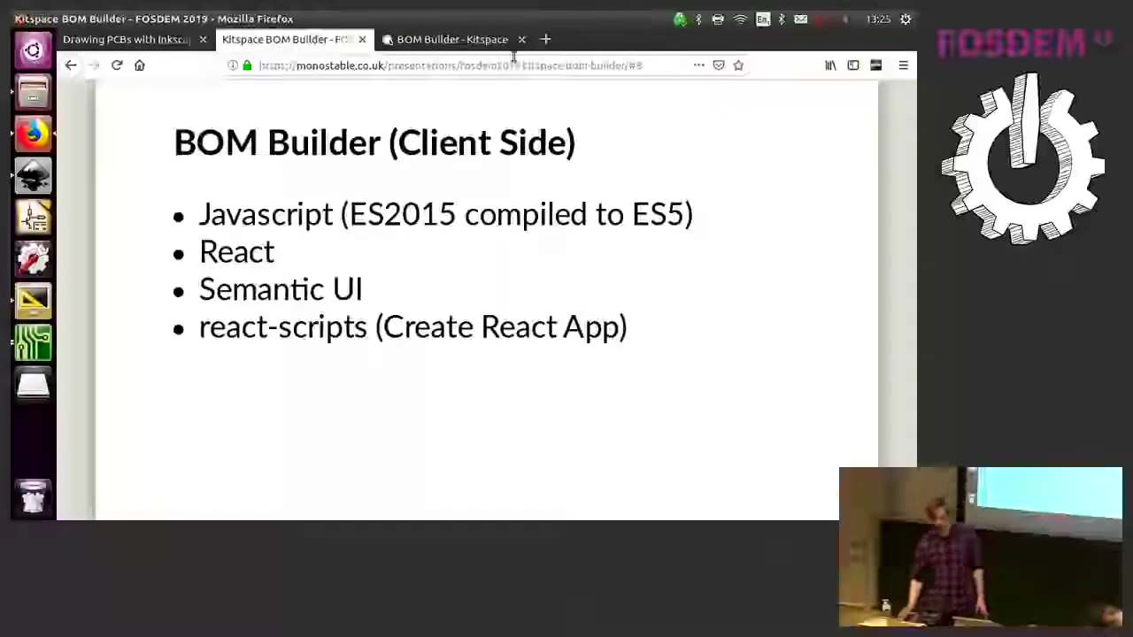
{"action": "left_click", "coordinate": [497, 39]}
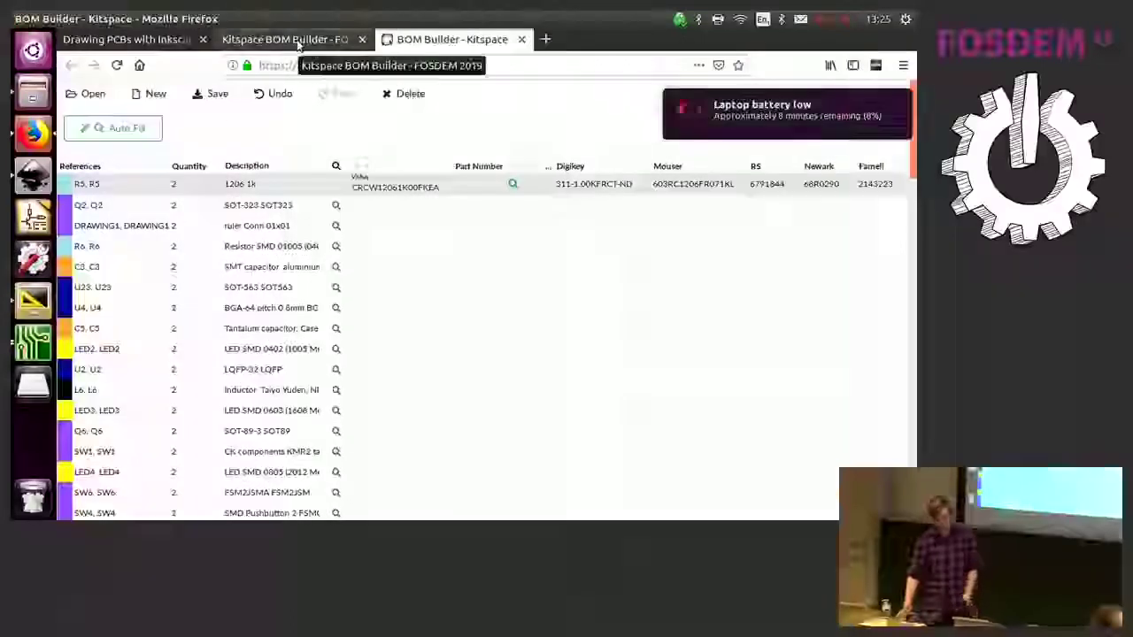
{"action": "left_click", "coordinate": [299, 45]}
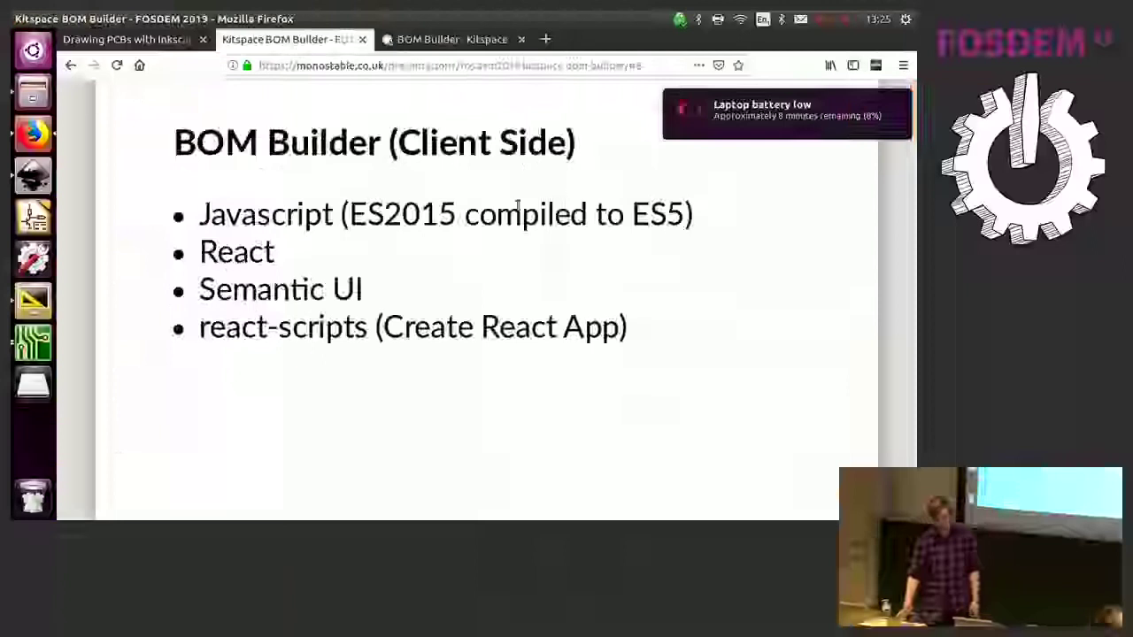
{"action": "key", "text": "Right"}
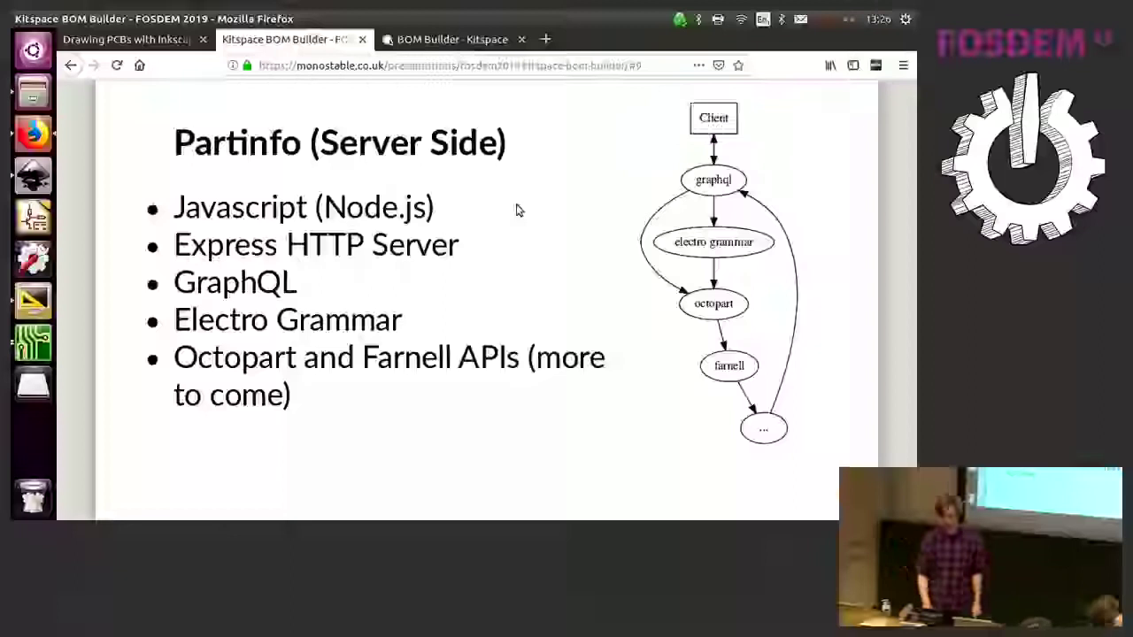
Step back and forth past the graphql link slide to the Electro Grammar examples.
{"action": "key", "text": "Right"}
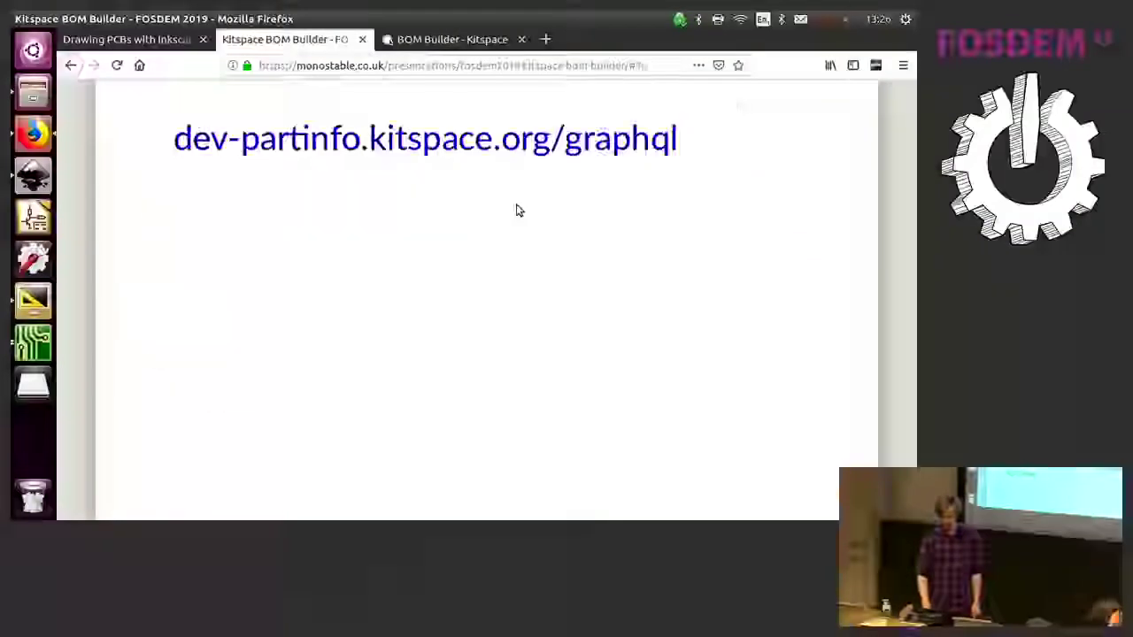
{"action": "key", "text": "Left"}
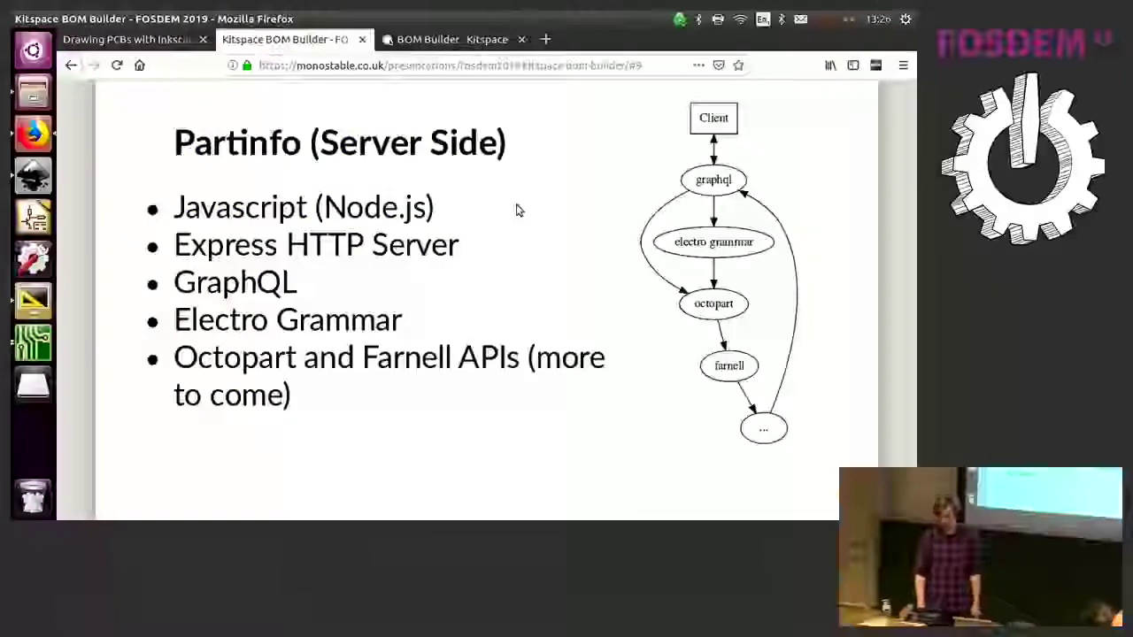
{"action": "key", "text": "Page_Down"}
{"action": "key", "text": "Page_Down"}
{"action": "key", "text": "Page_Up"}
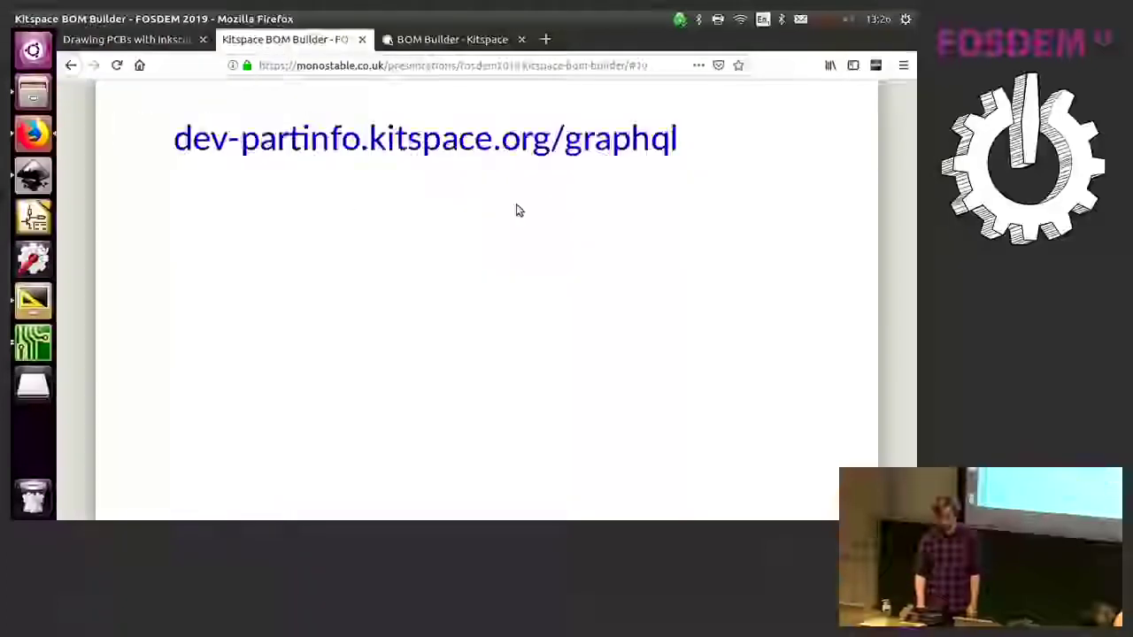
{"action": "key", "text": "Page_Down"}
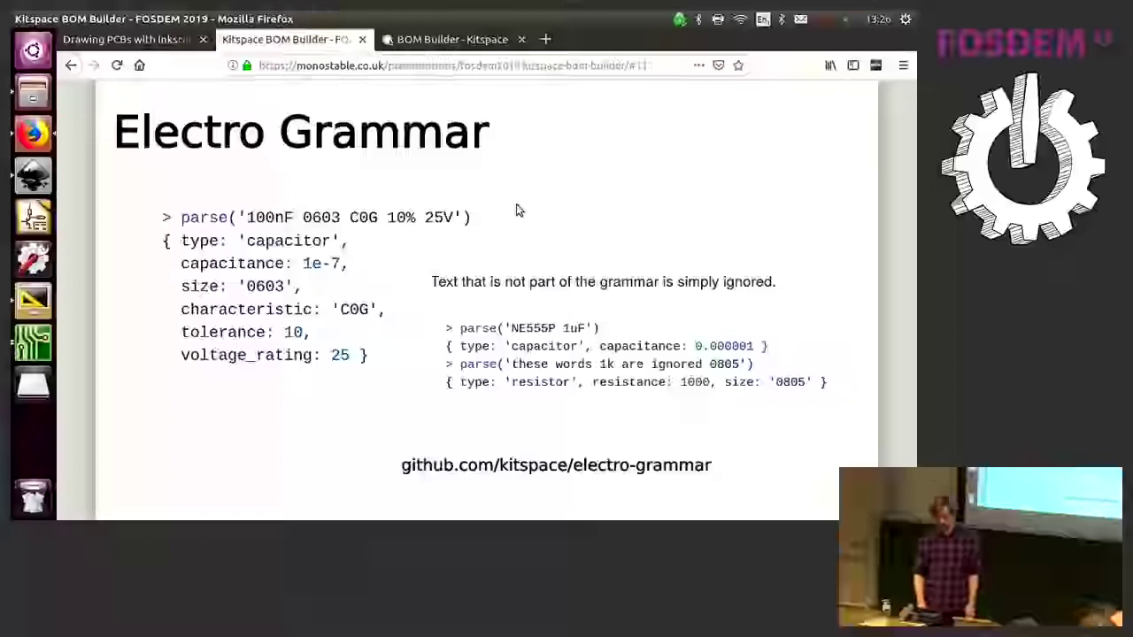
Move from the Electro Grammar slide to the Open Collective donate slide listing three contributors.
{"action": "key", "text": "Right"}
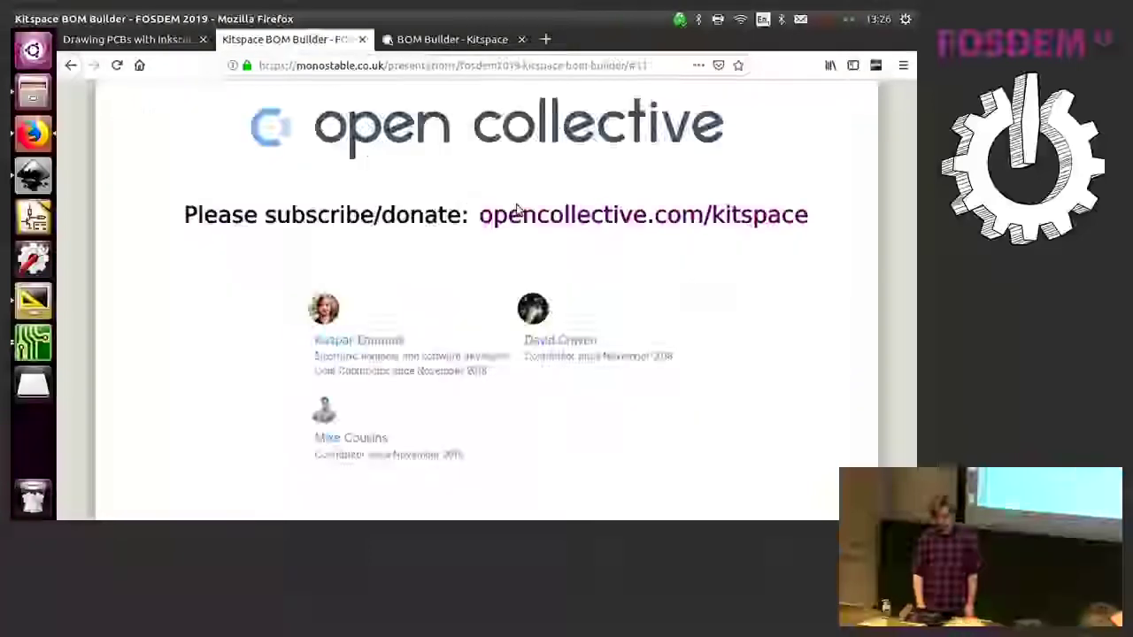
{"action": "key", "text": "Left"}
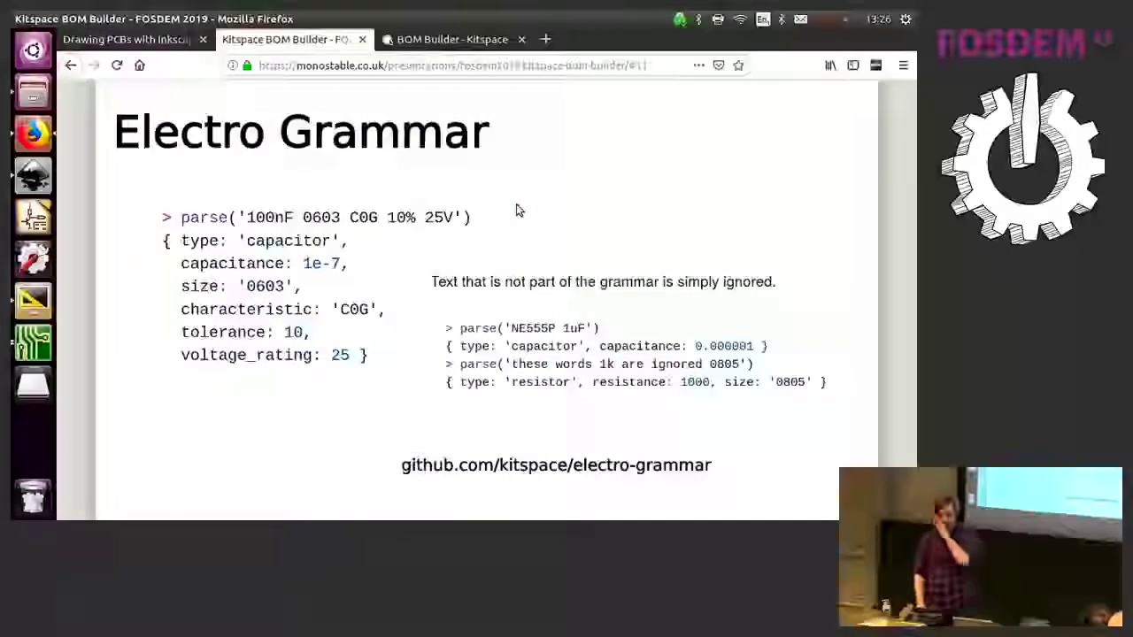
{"action": "key", "text": "Right"}
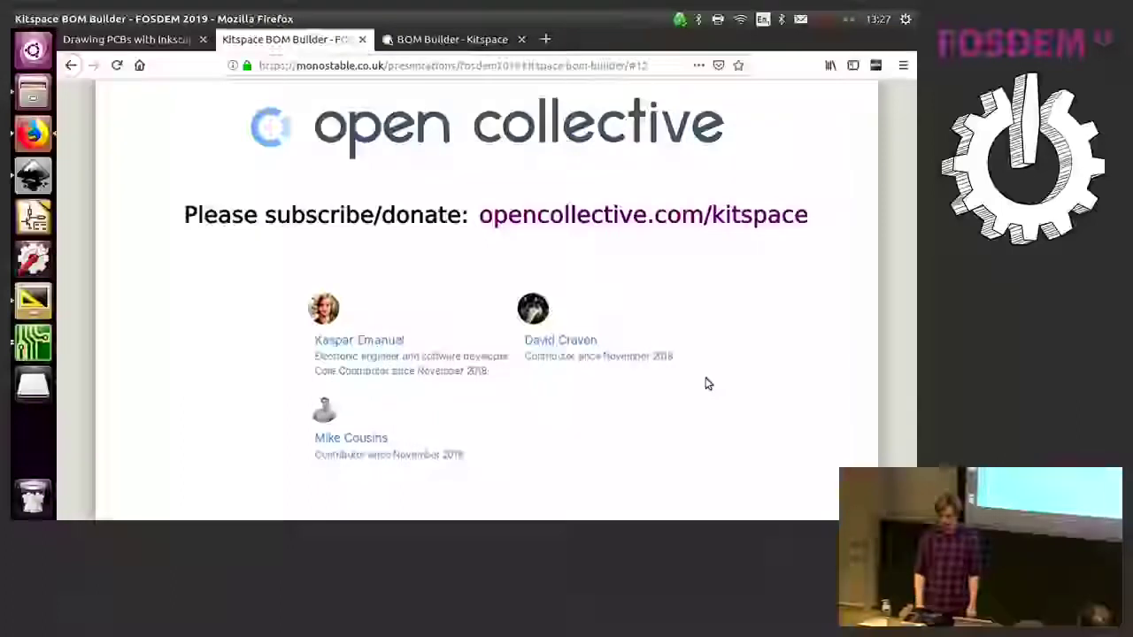
Advance through the Questions slide, then step back toward the Electro Grammar parsing examples slide.
{"action": "key", "text": "Right"}
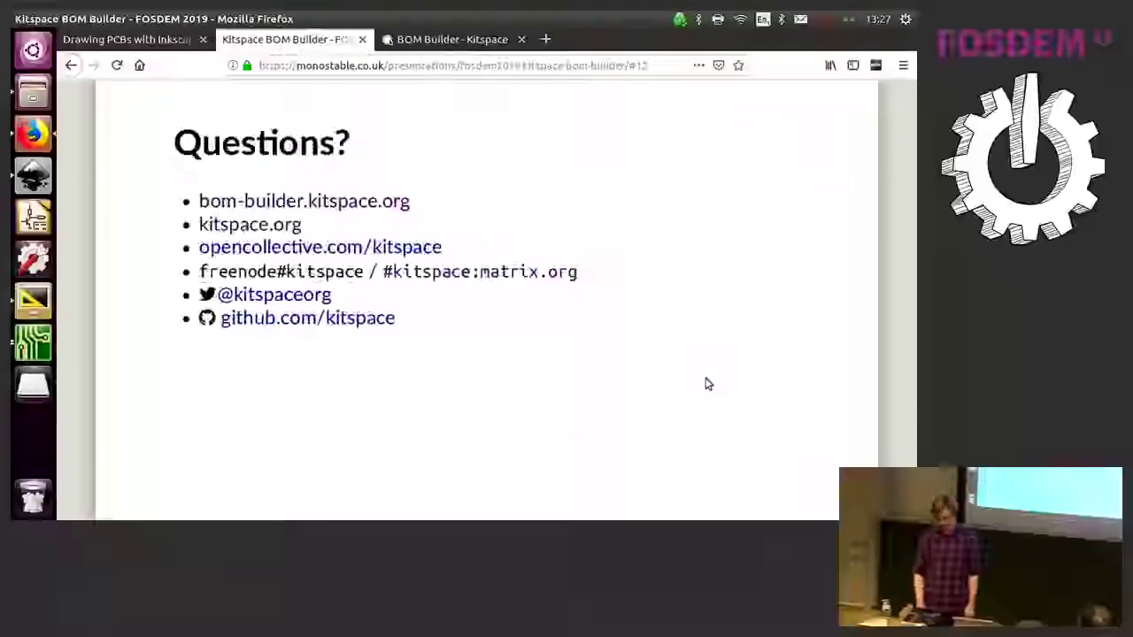
{"action": "key", "text": "Right"}
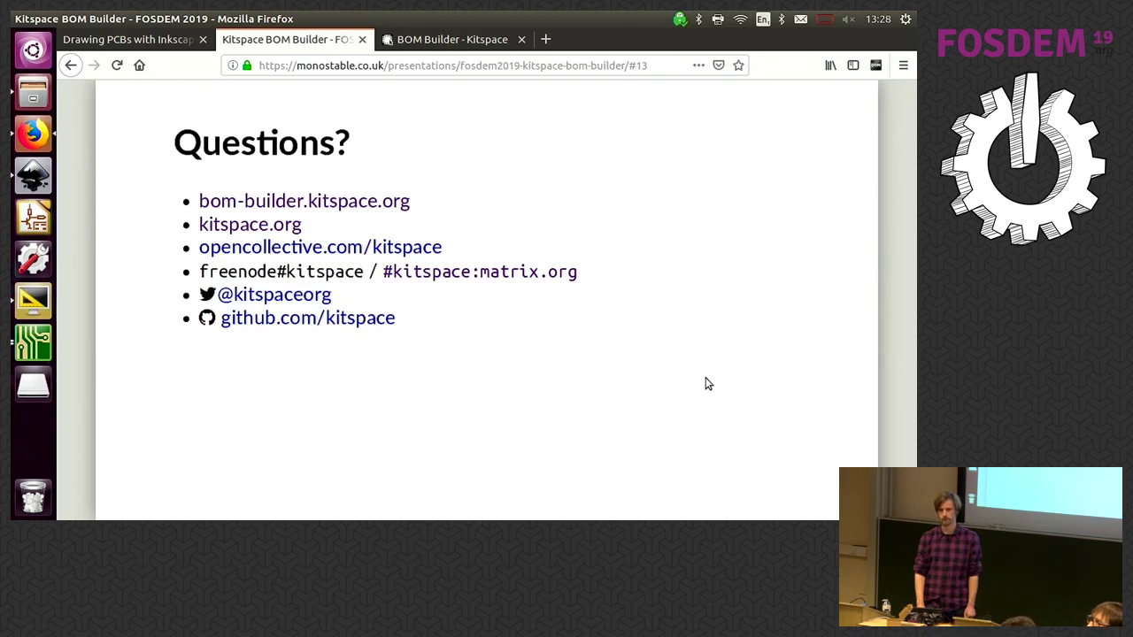
{"action": "key", "text": "Left"}
{"action": "key", "text": "Left"}
{"action": "key", "text": "Left"}
{"action": "key", "text": "Left"}
Page back and forth to the Electro Grammar slide parsing '100nF 0603 C0G 10% 25V'.
{"action": "key", "text": "Left"}
{"action": "key", "text": "Left"}
{"action": "key", "text": "Left"}
{"action": "key", "text": "Left"}
{"action": "key", "text": "Left"}
{"action": "key", "text": "Left"}
{"action": "key", "text": "Left"}
{"action": "key", "text": "Left"}
{"action": "key", "text": "Left"}
{"action": "key", "text": "Right"}
{"action": "key", "text": "Right"}
{"action": "key", "text": "Right"}
{"action": "key", "text": "Right"}
{"action": "key", "text": "Right"}
{"action": "key", "text": "Right"}
{"action": "key", "text": "Right"}
{"action": "key", "text": "Right"}
{"action": "key", "text": "Right"}
{"action": "key", "text": "Right"}
{"action": "key", "text": "Right"}
{"action": "key", "text": "Left"}
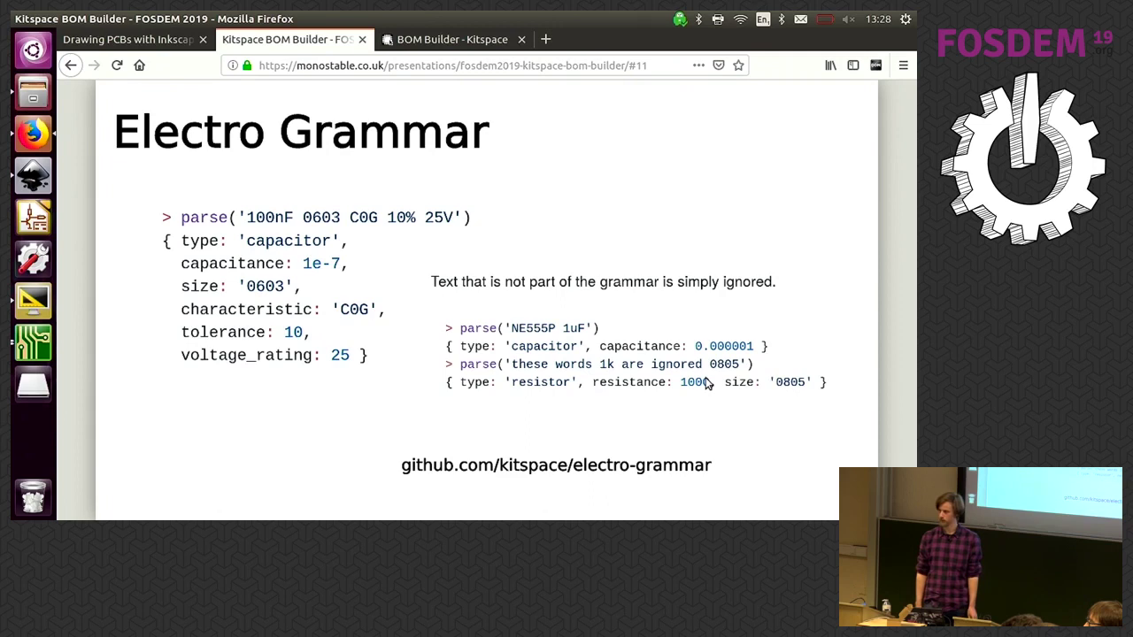